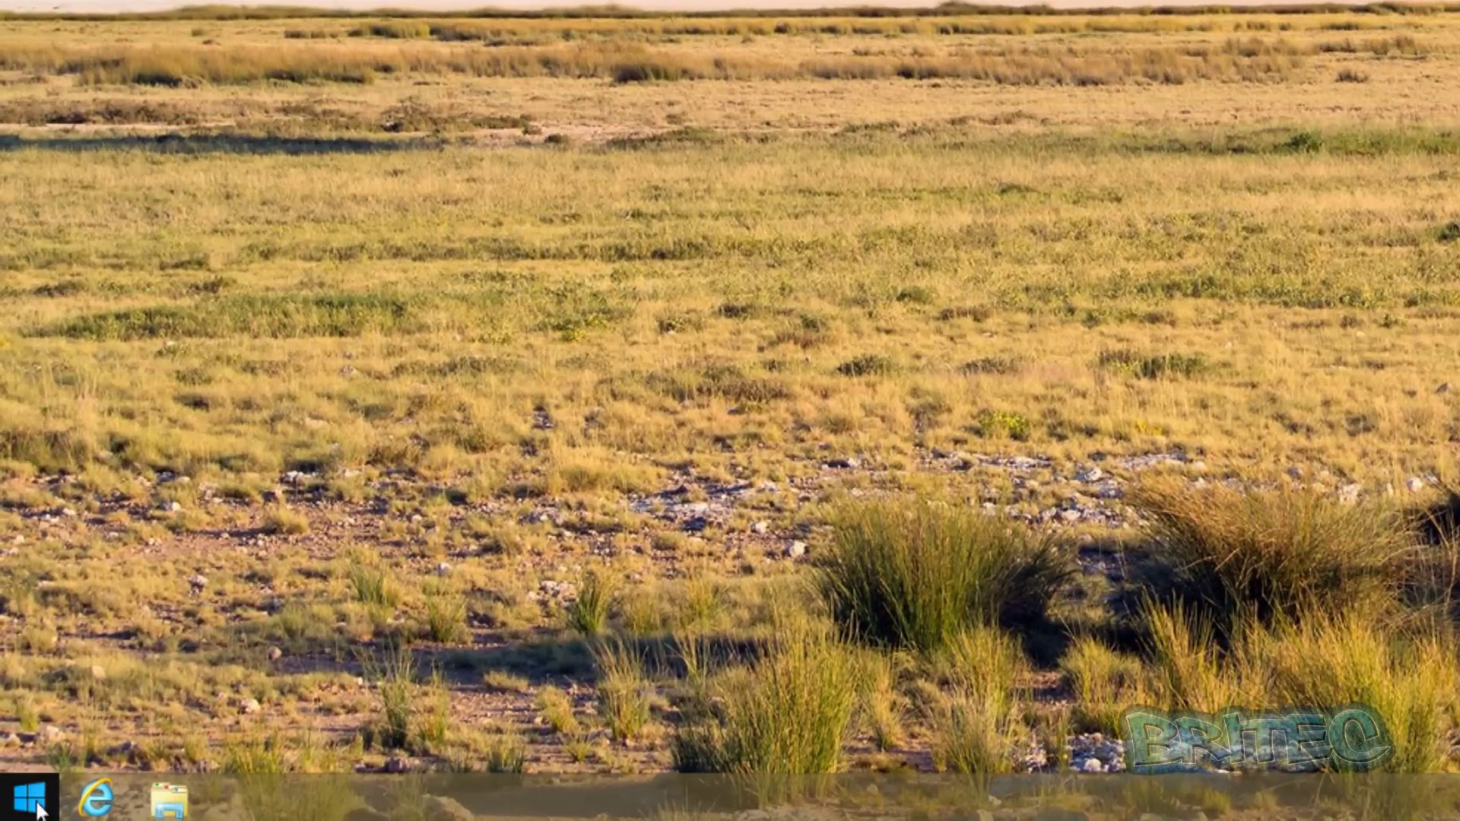
Open This PC from the Win+X menu and view Desktop's properties, which lack Previous Versions, then close them.
right_click(37, 805)
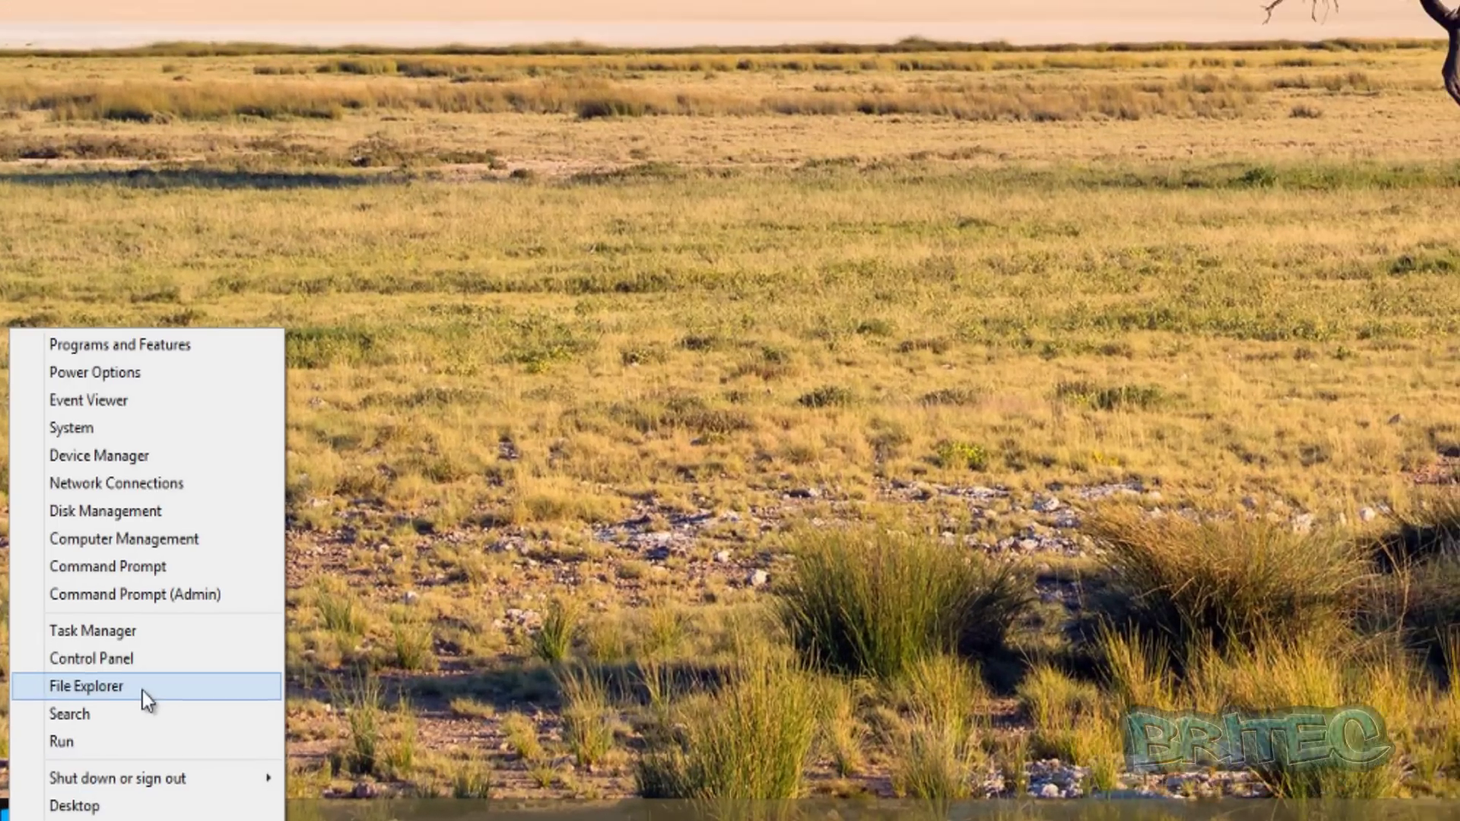
left_click(171, 662)
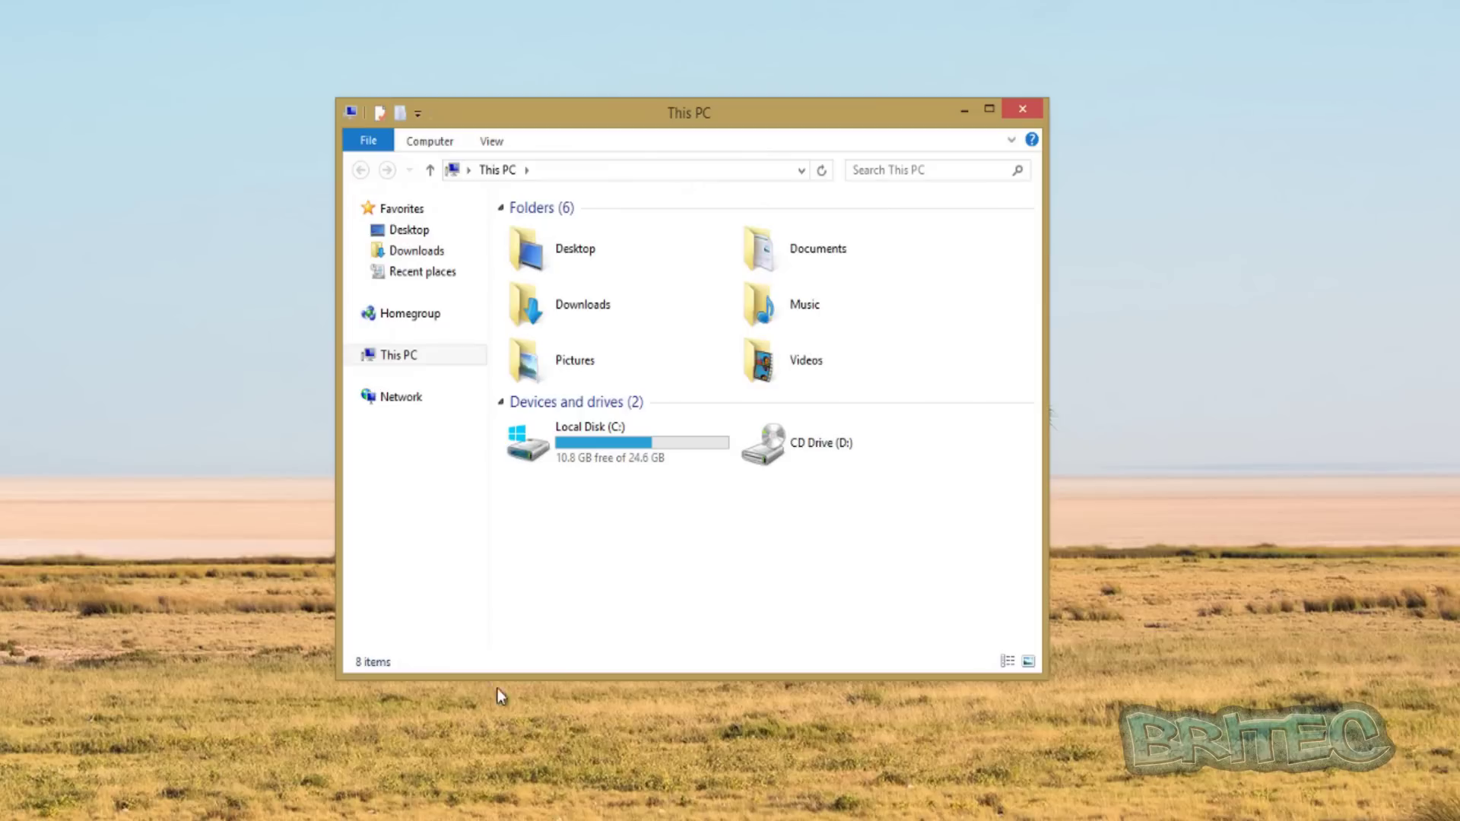
right_click(584, 247)
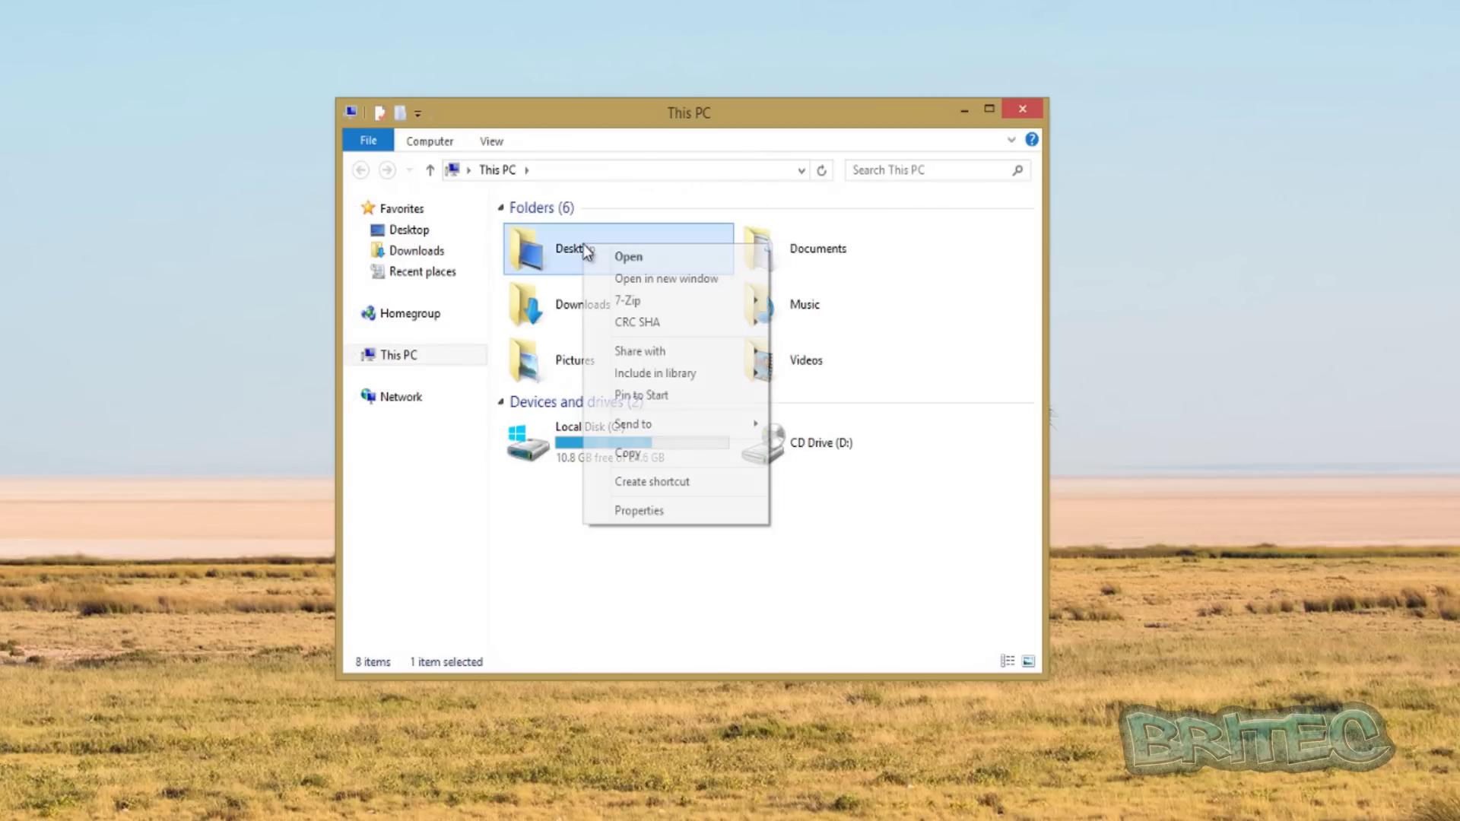
left_click(631, 514)
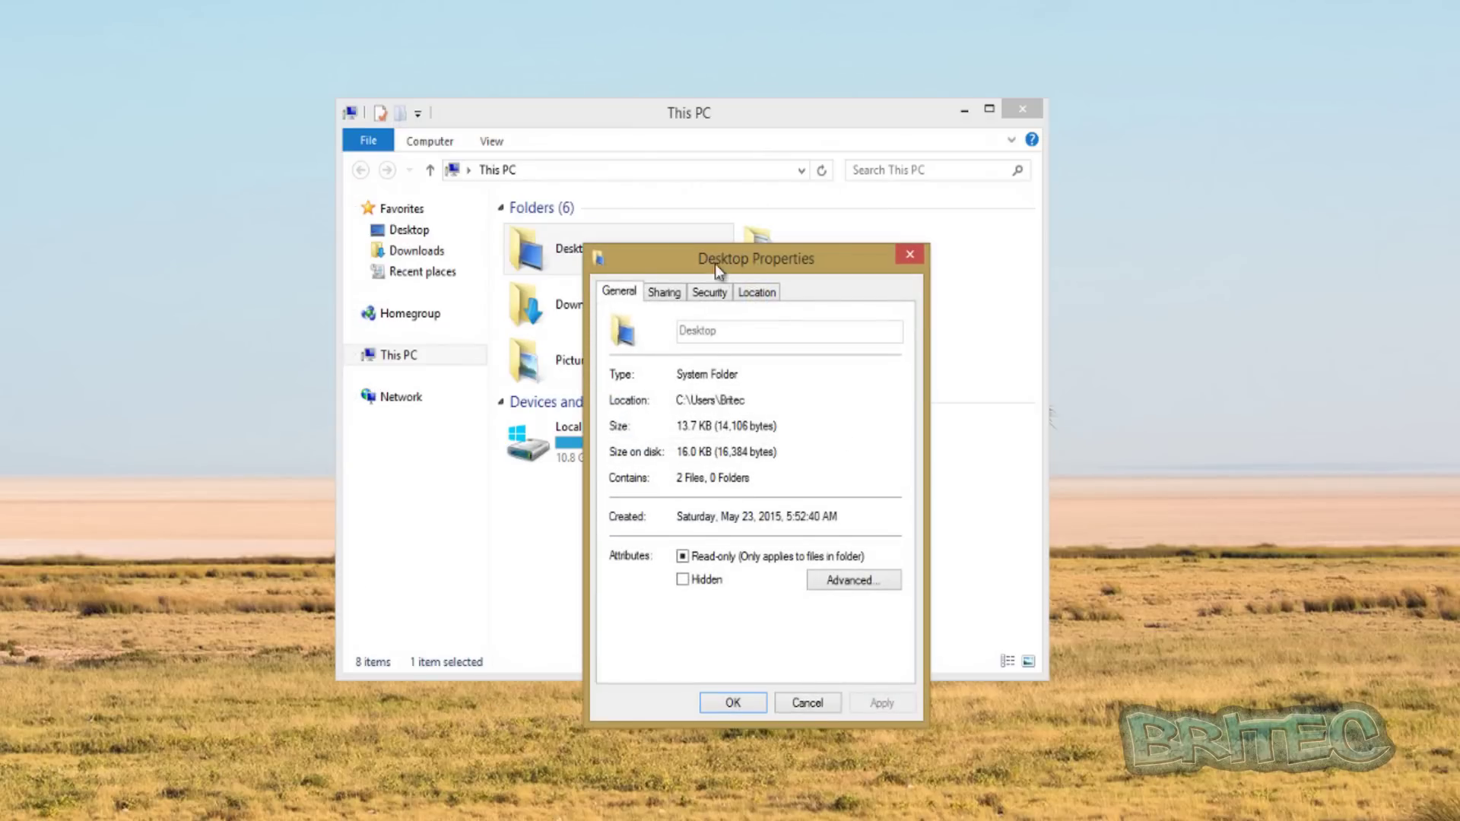
left_click_drag(715, 263, 646, 209)
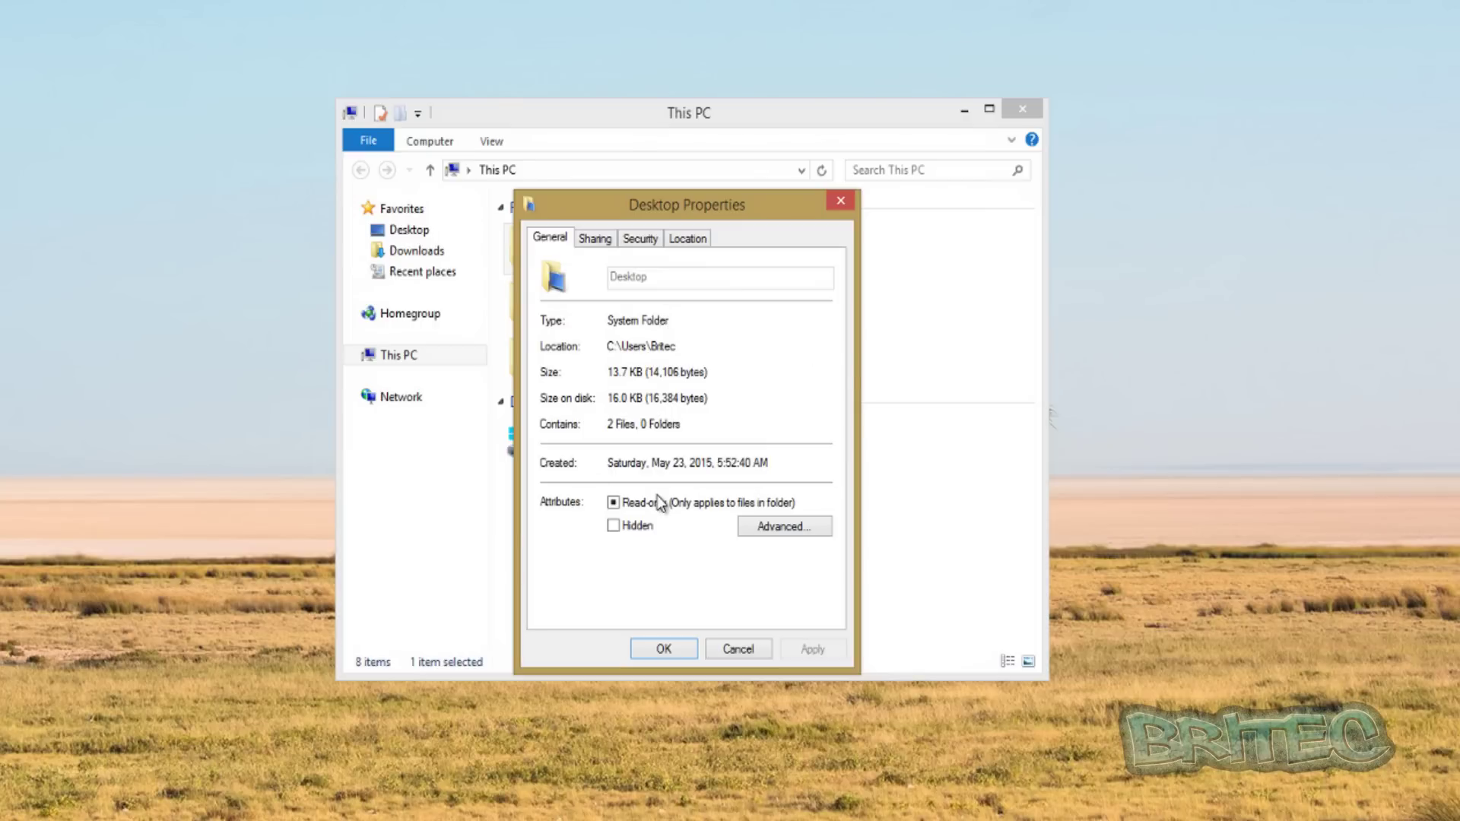
left_click(842, 200)
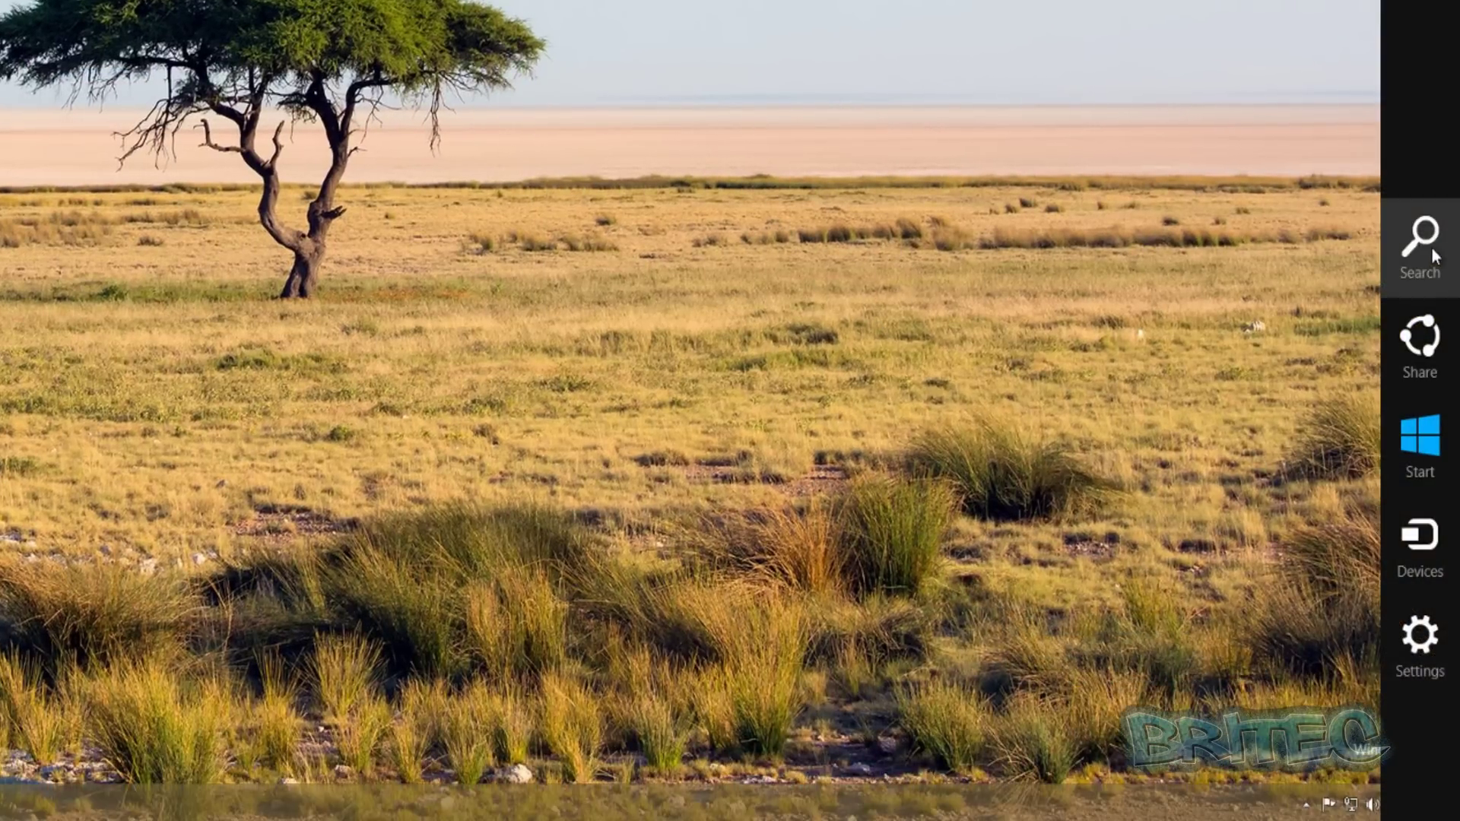
Search for sysdm.cpl in the Search charm.
left_click(1434, 254)
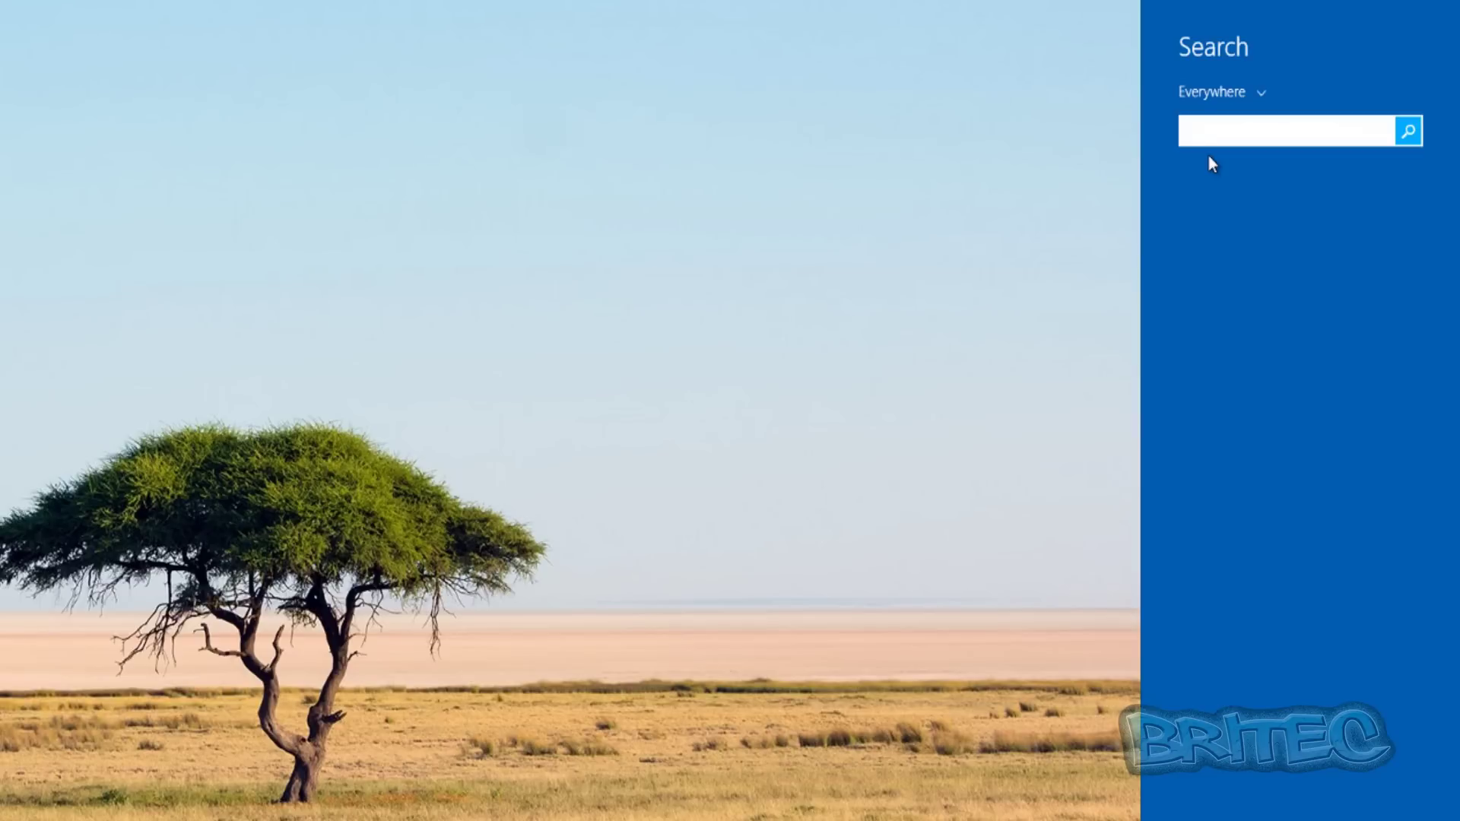
type("sys")
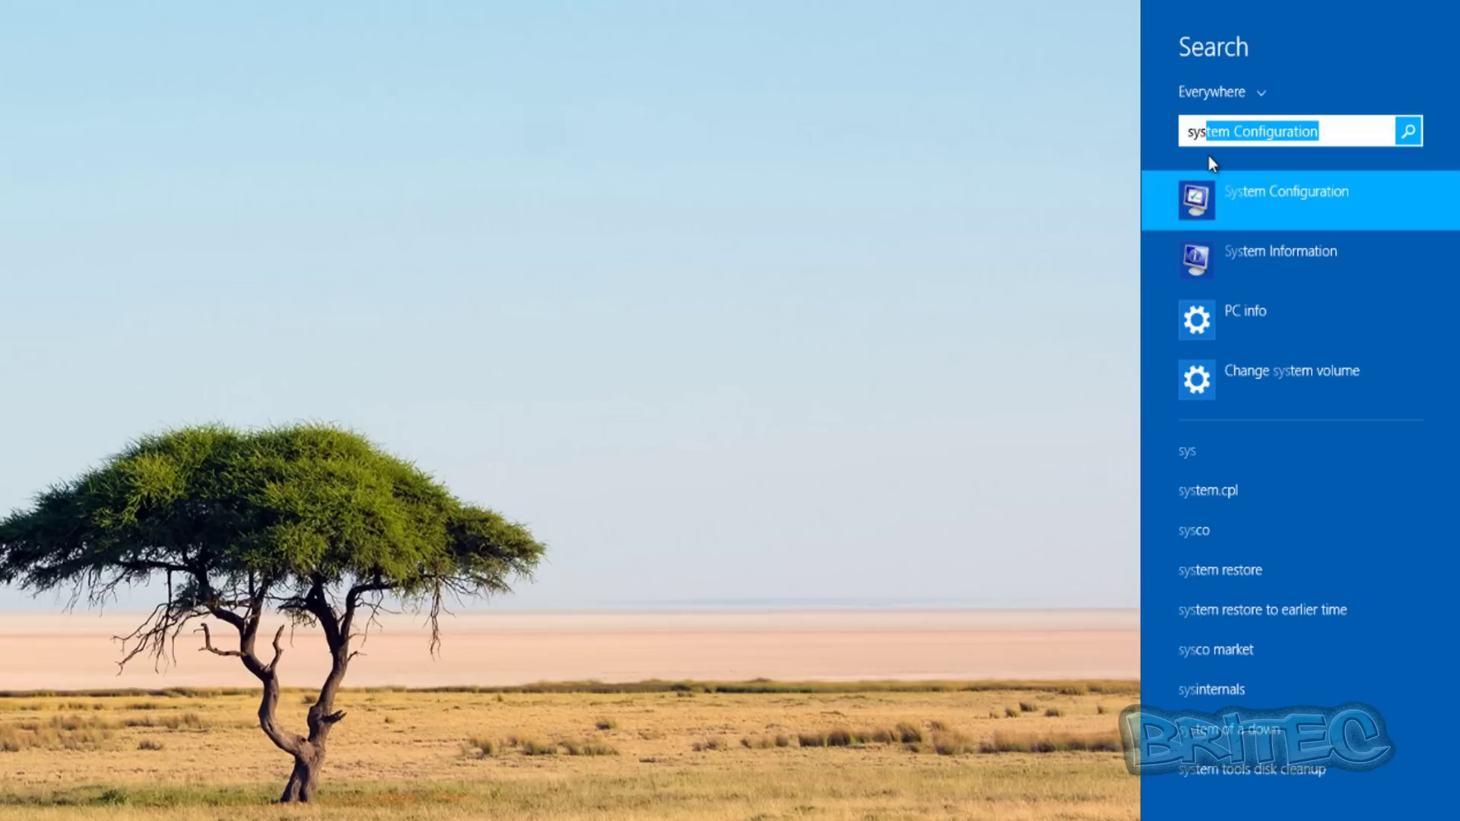
type("dm.cpl")
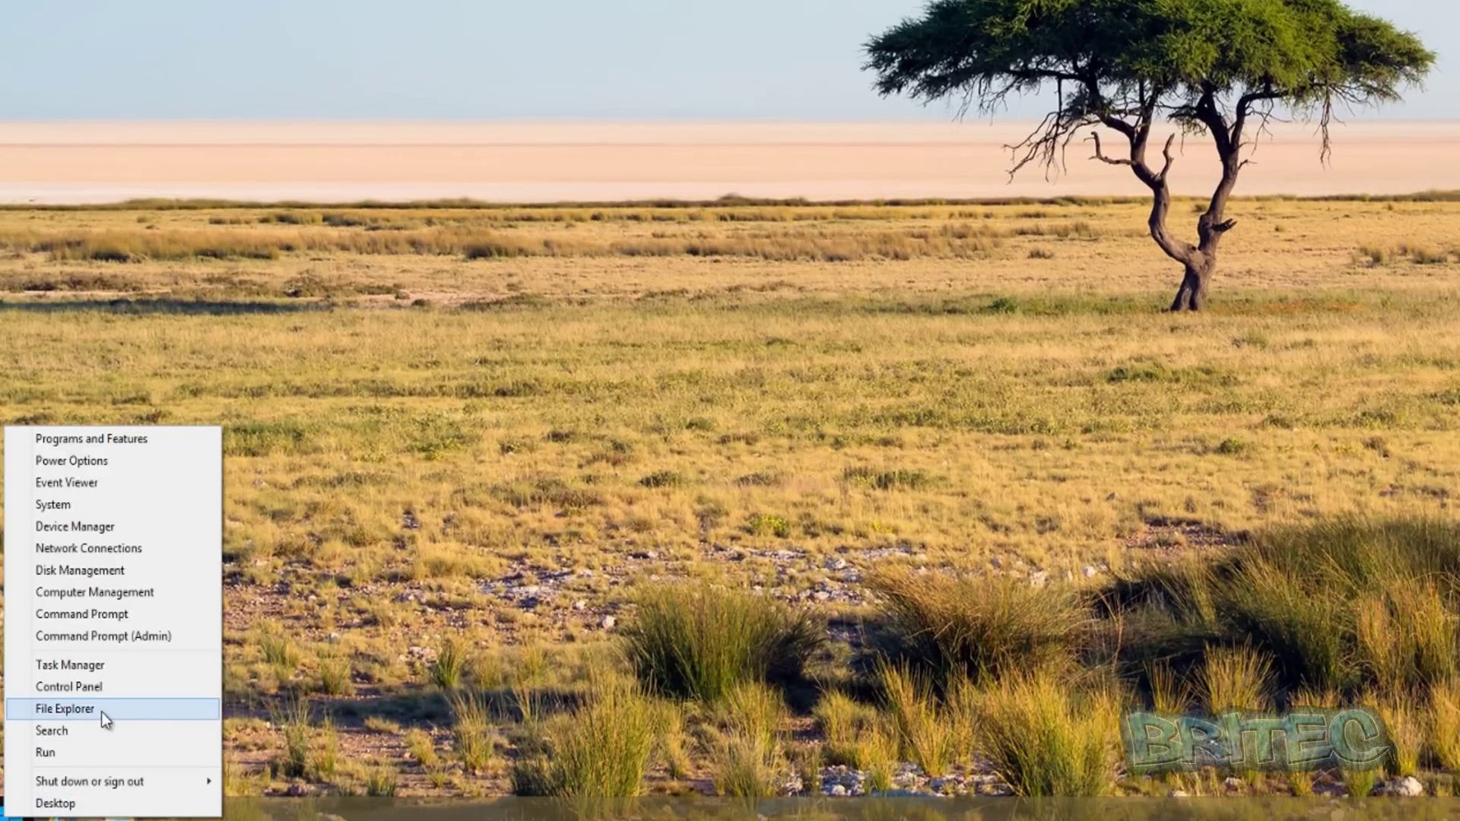
Open System Properties on the System Protection tab from This PC's properties.
left_click(107, 701)
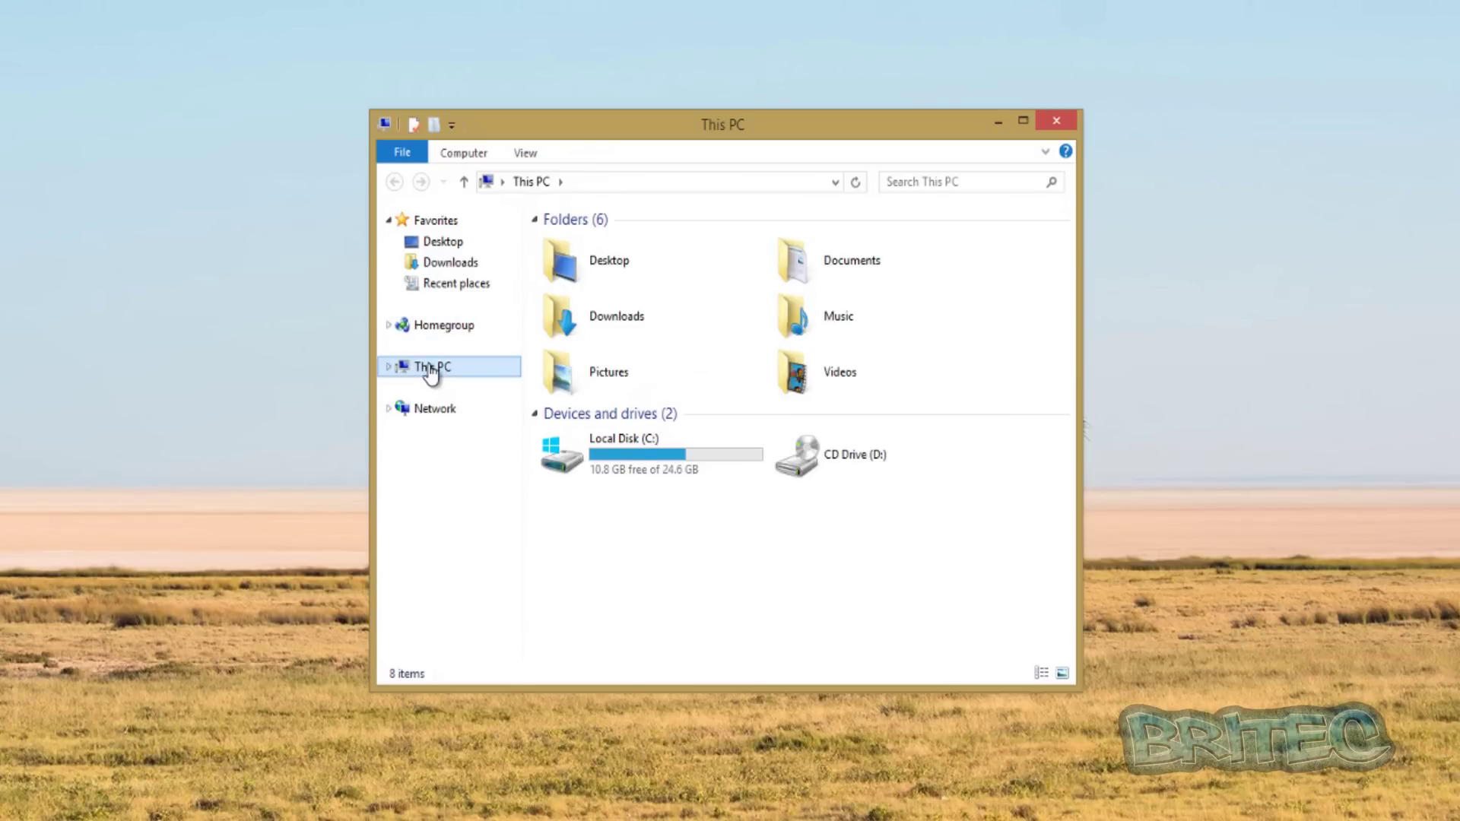
right_click(432, 368)
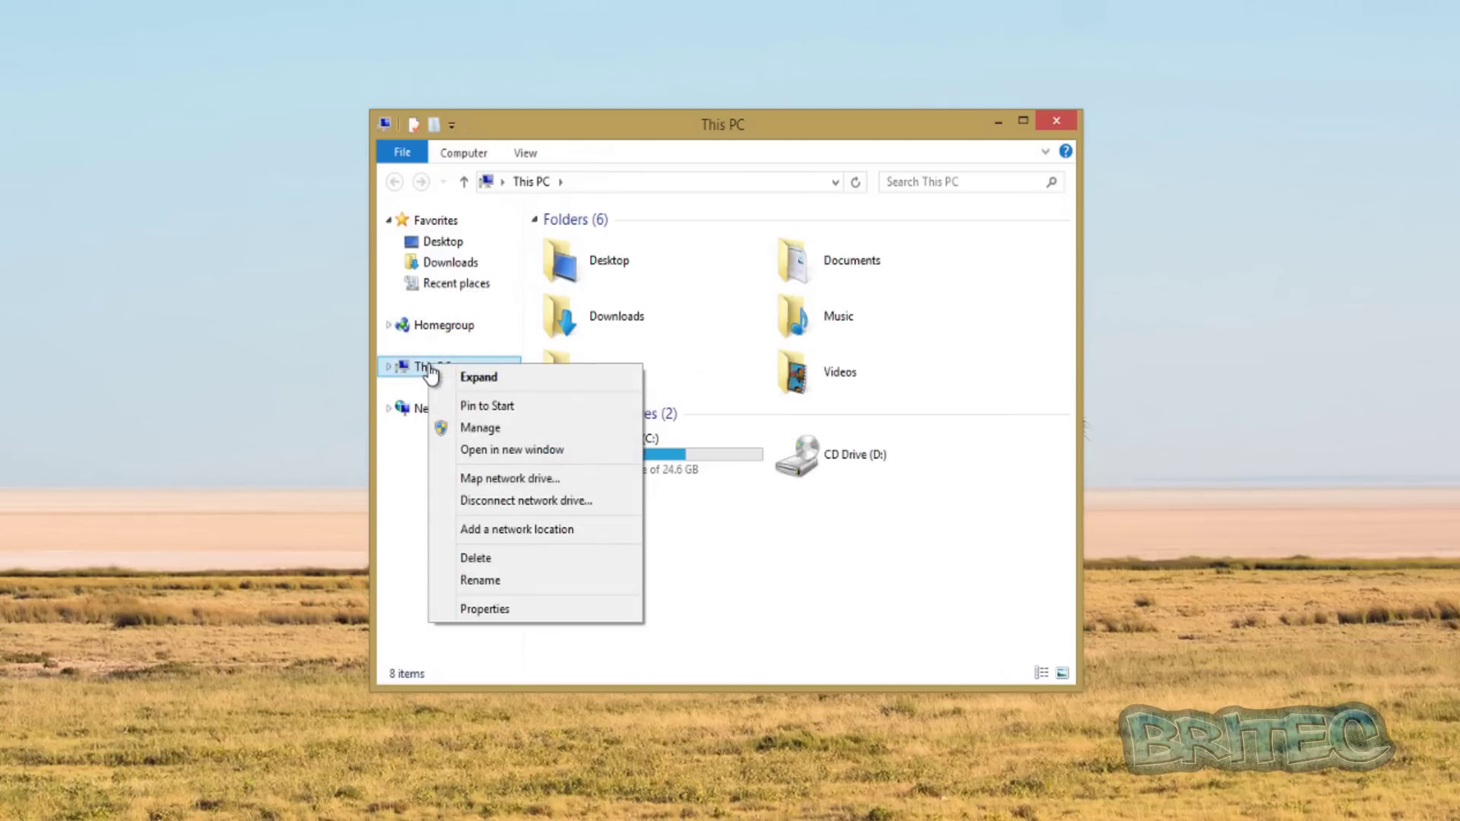
left_click(484, 609)
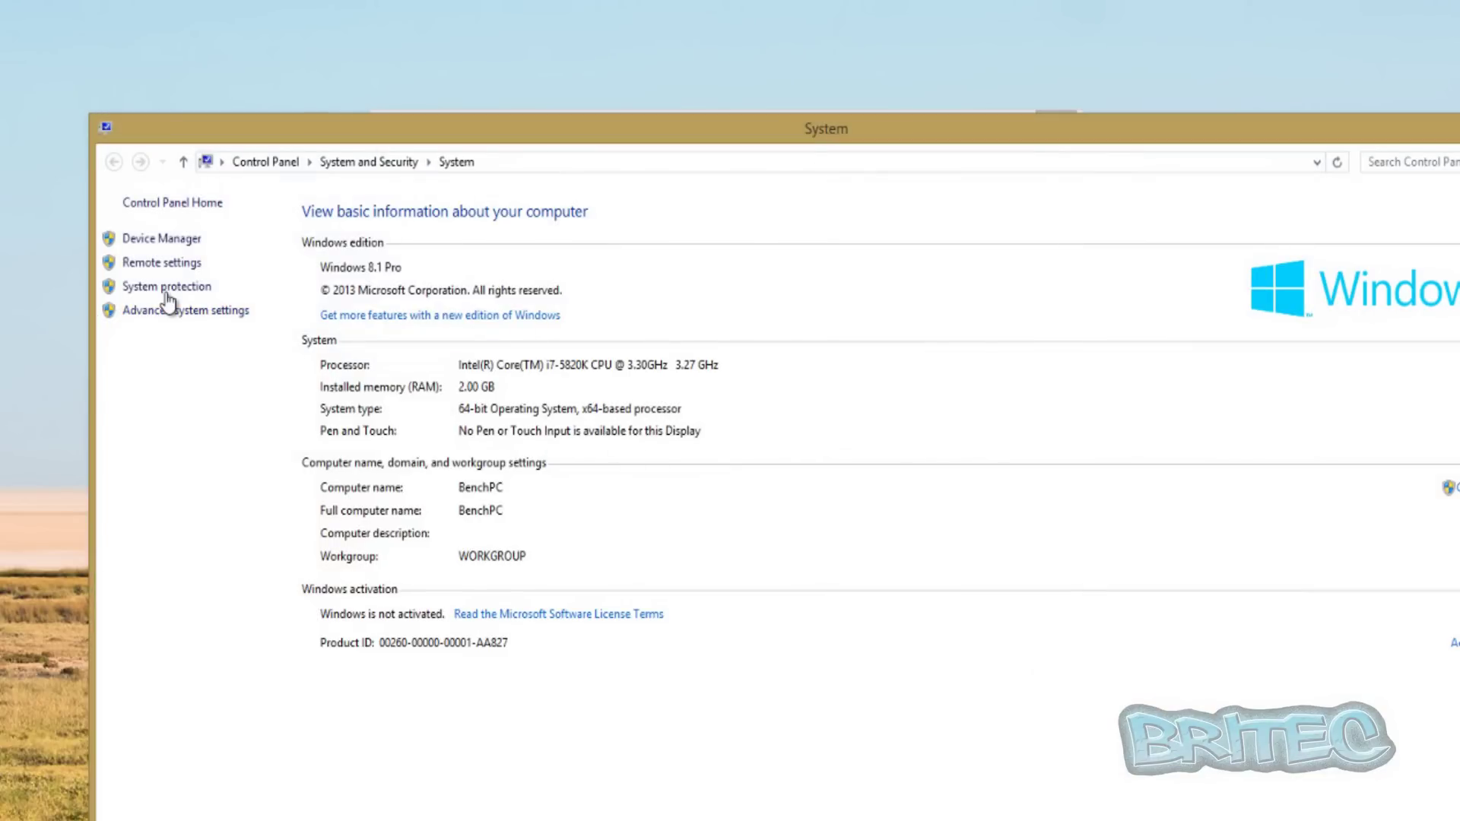
left_click(168, 291)
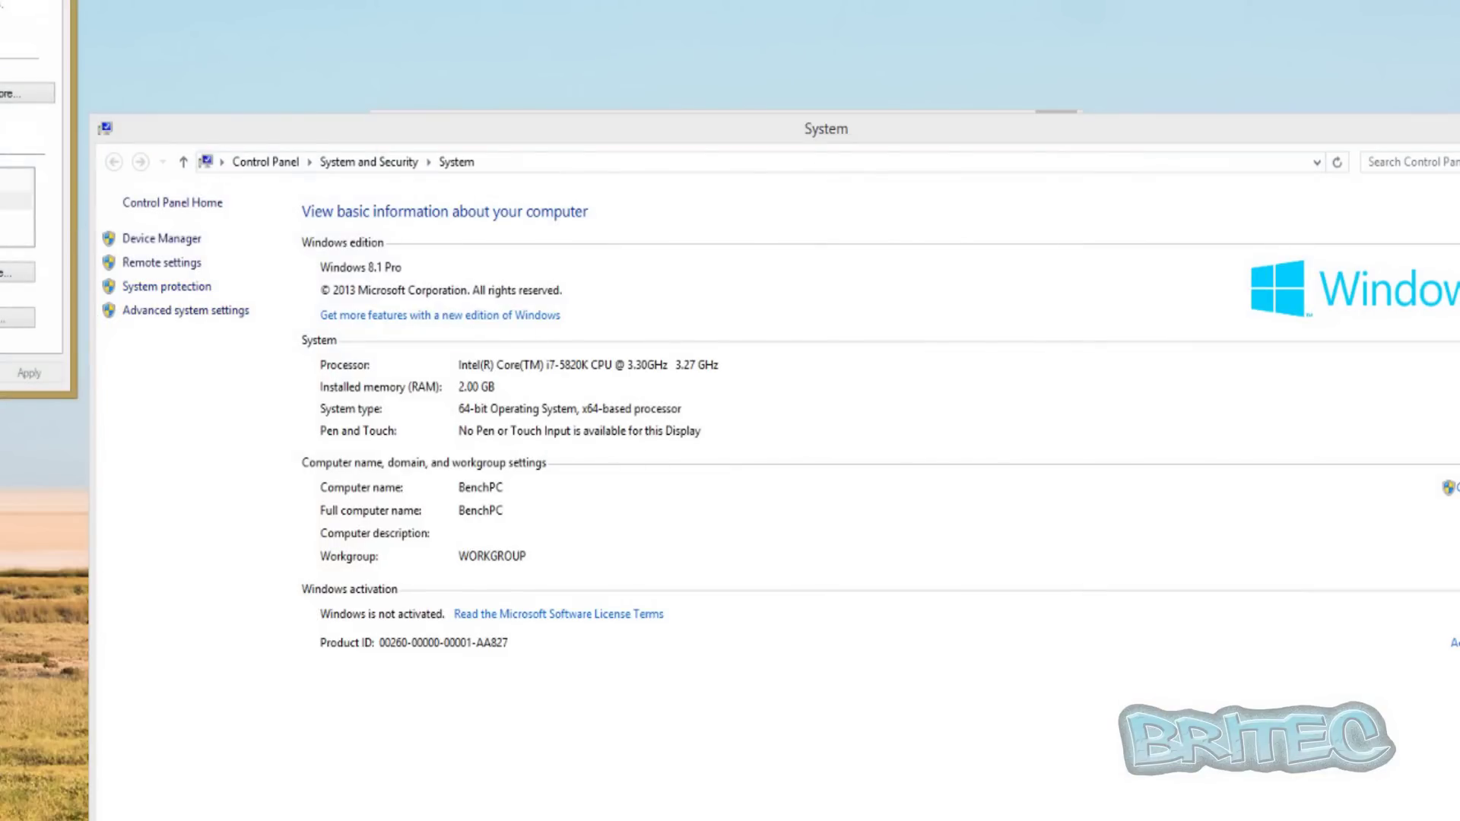
left_click_drag(31, 3, 1380, 268)
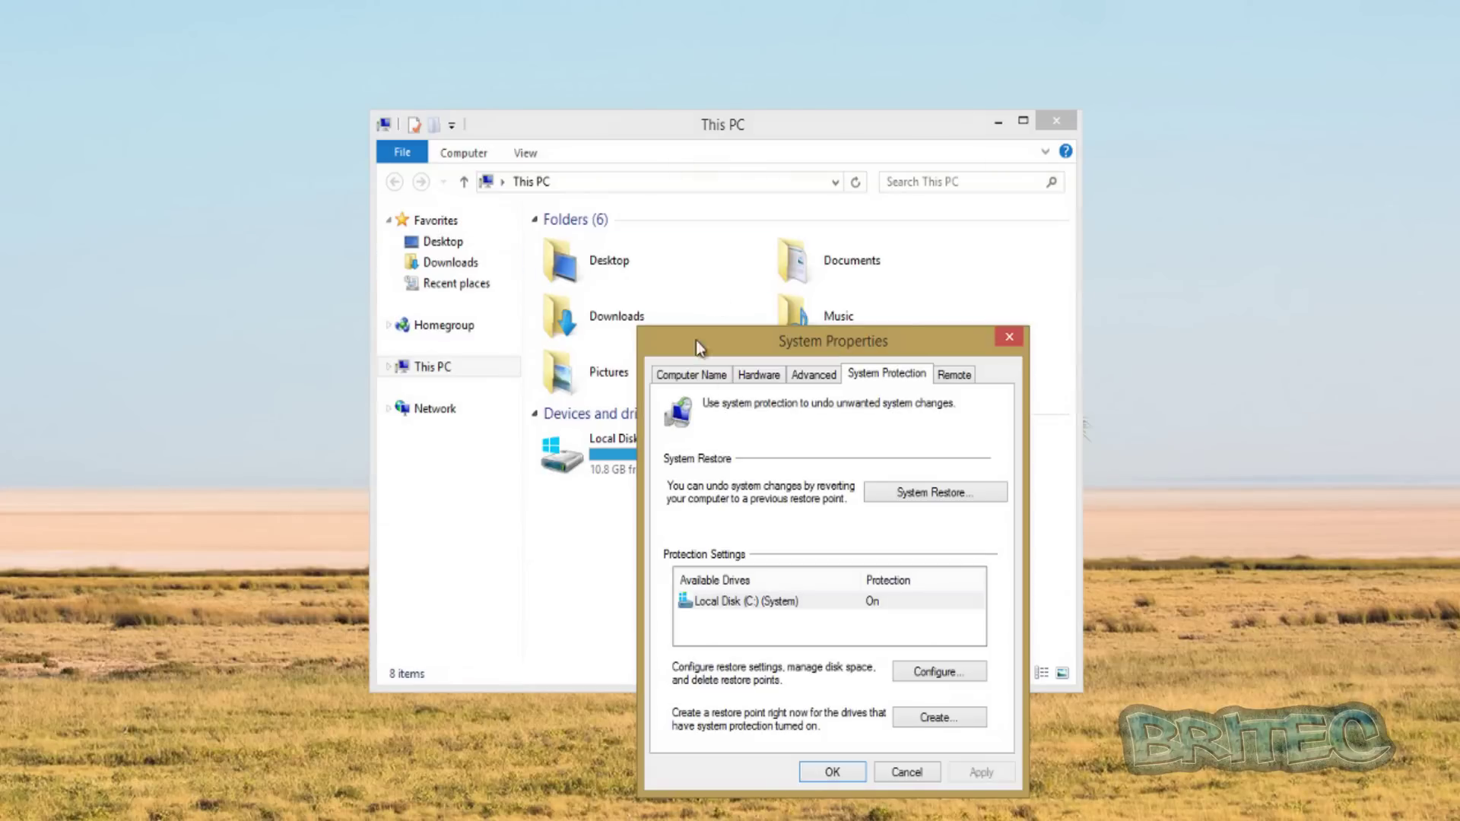
left_click_drag(852, 341, 747, 198)
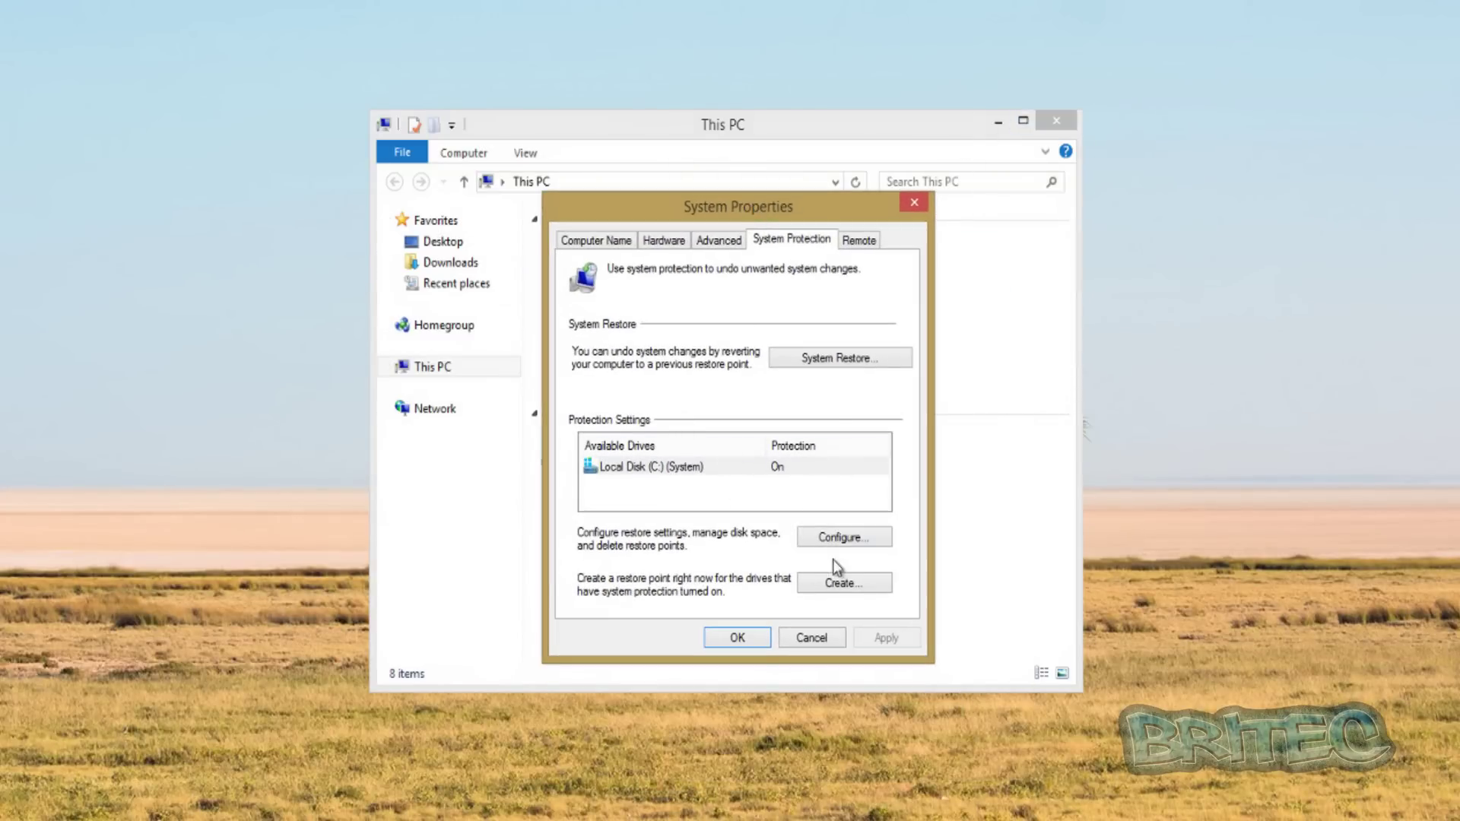
Confirm protection is On for Local Disk (C:), then cancel and close System Properties.
left_click(864, 545)
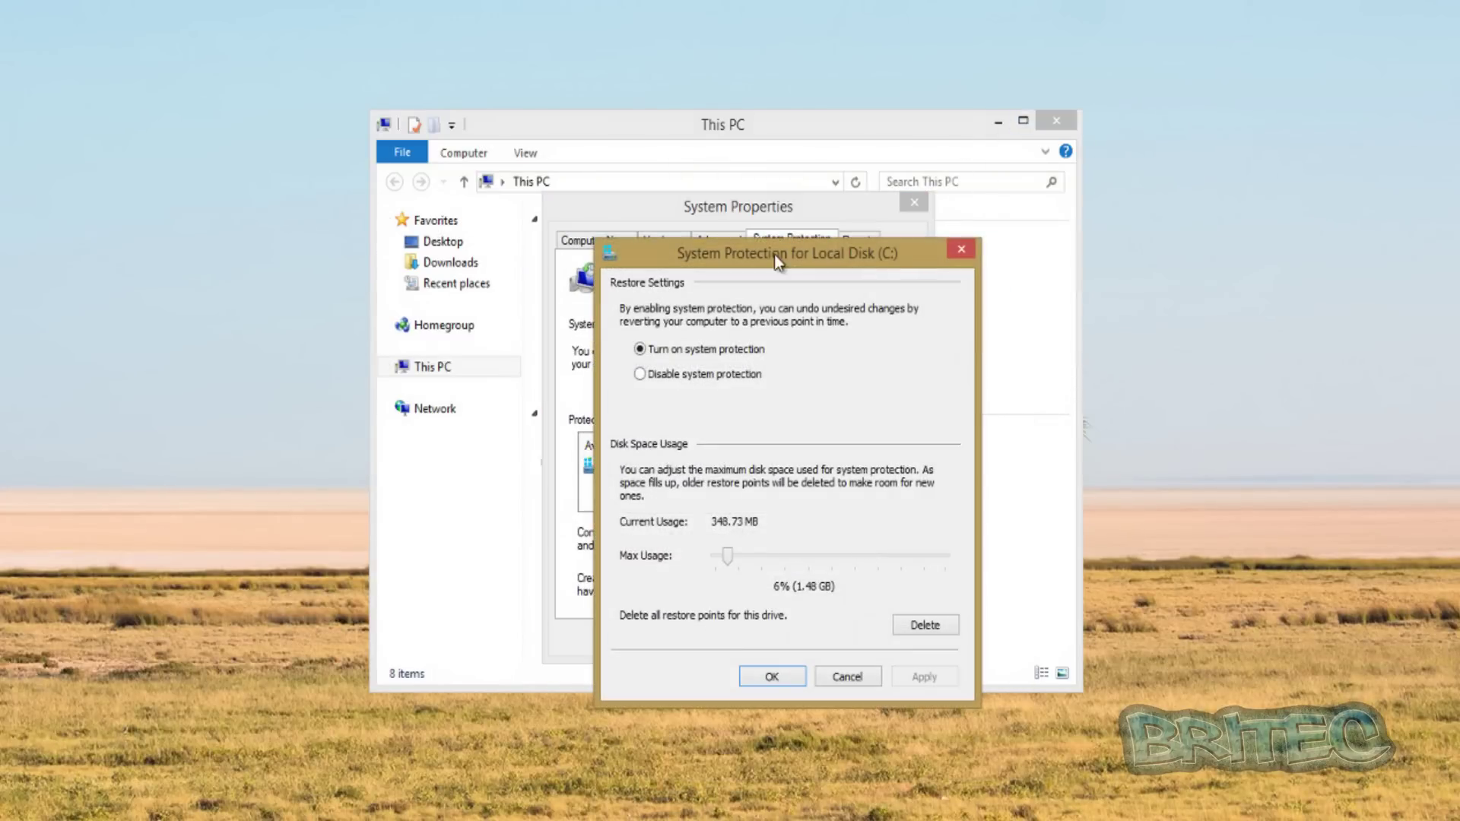
left_click_drag(743, 248, 719, 216)
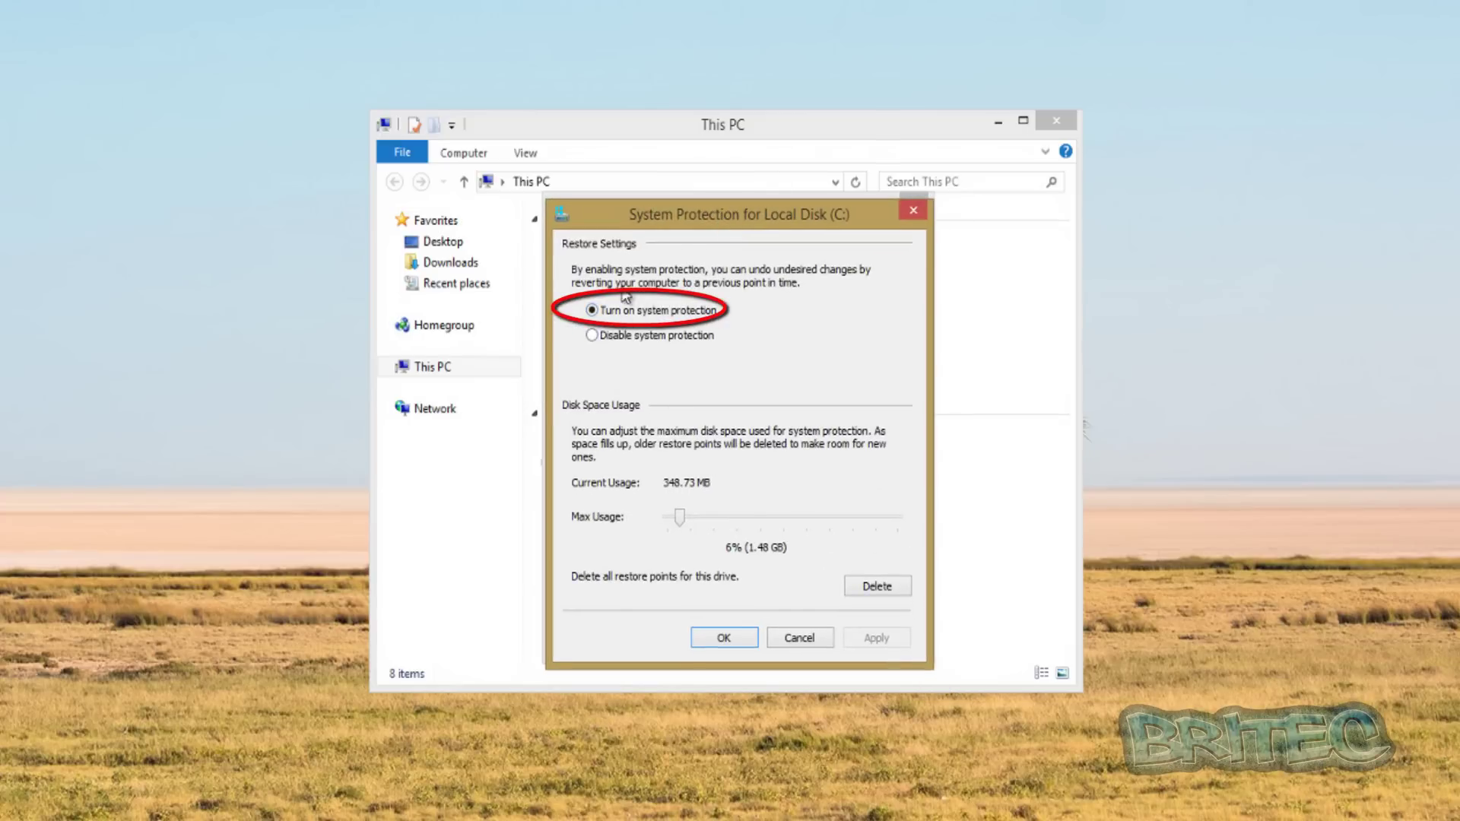
left_click(803, 642)
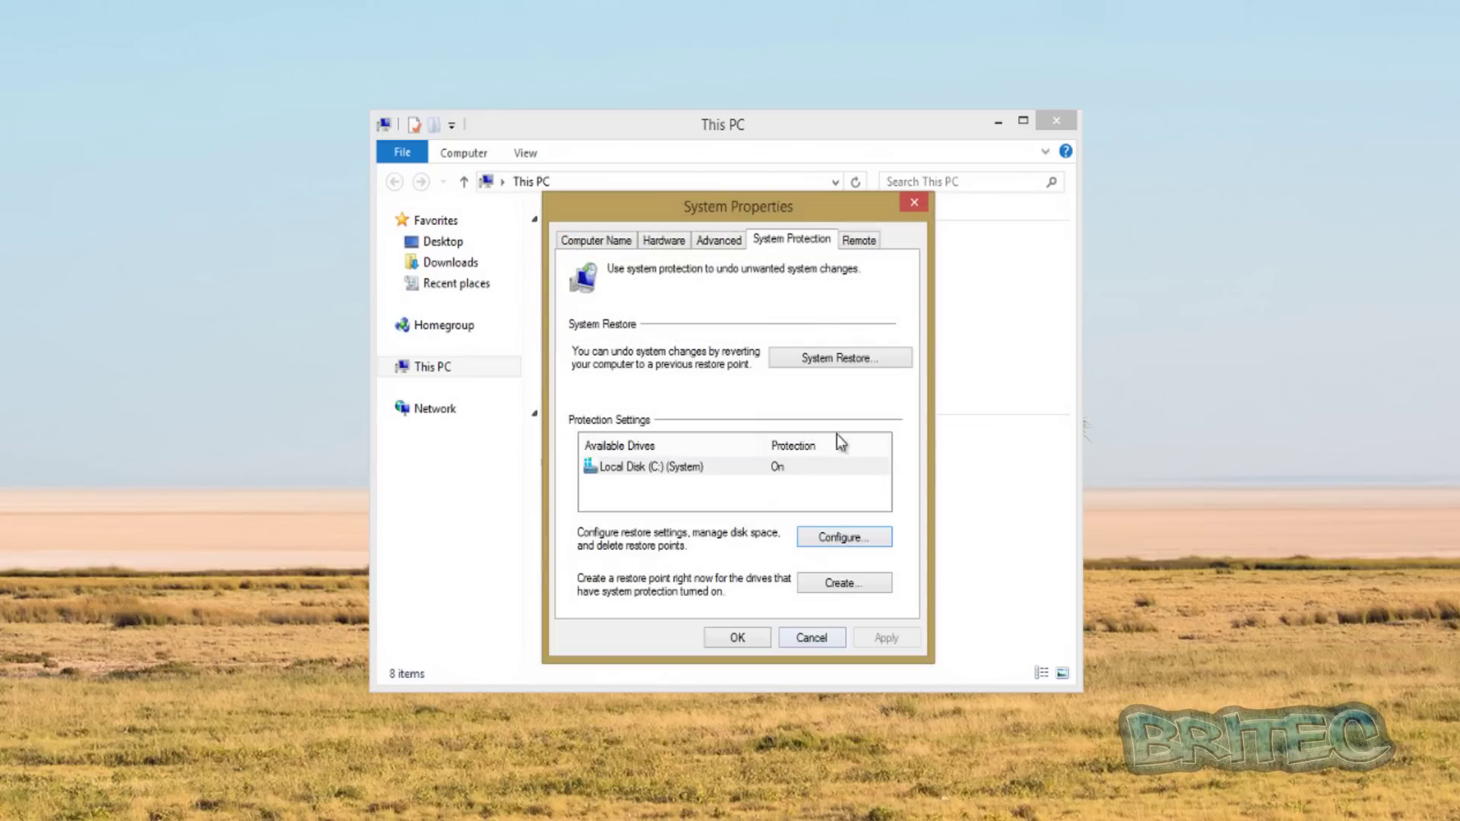
left_click(728, 642)
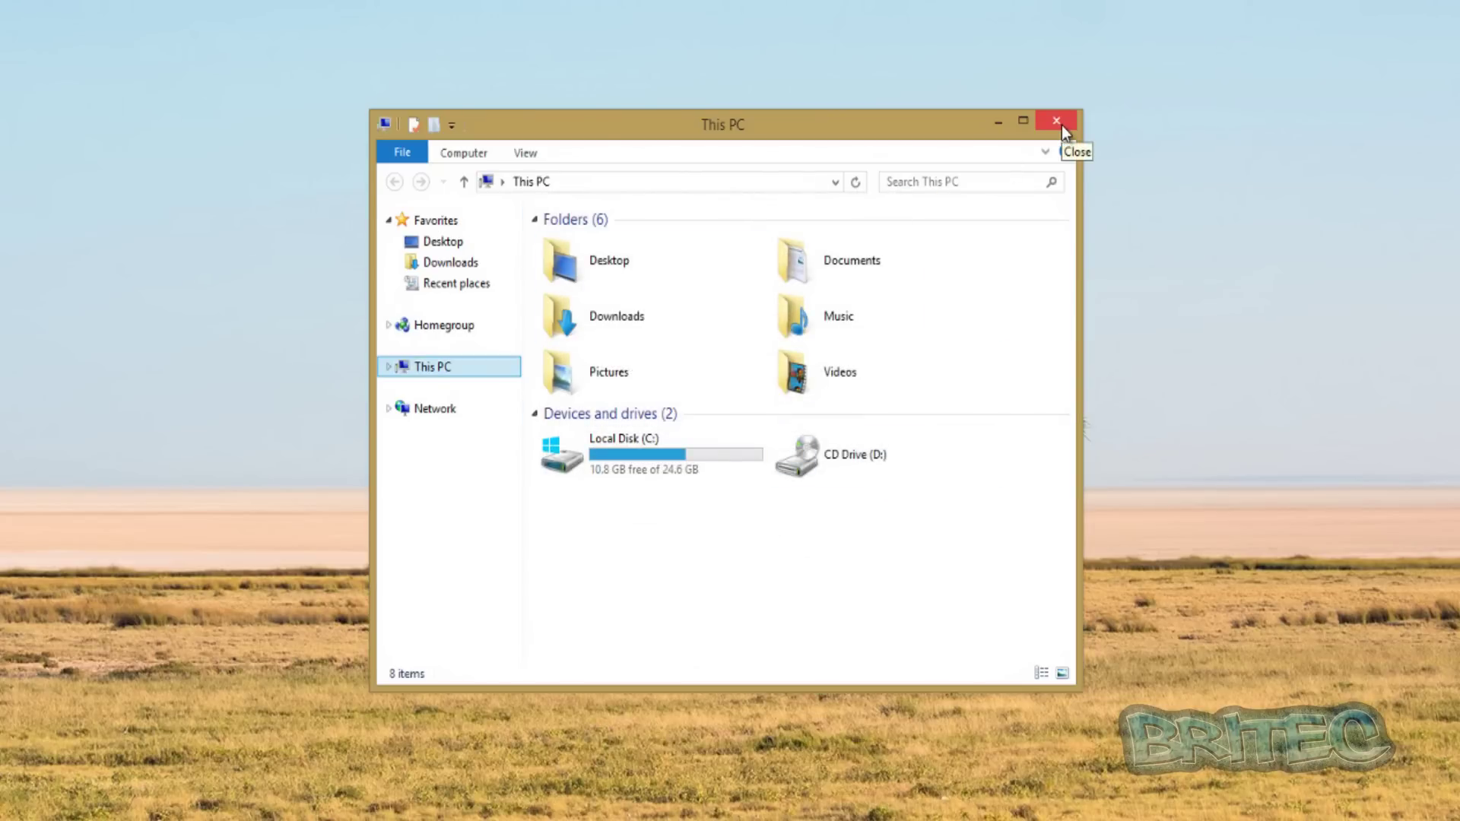
Reopen the Desktop folder's properties and close them again.
left_click(613, 262)
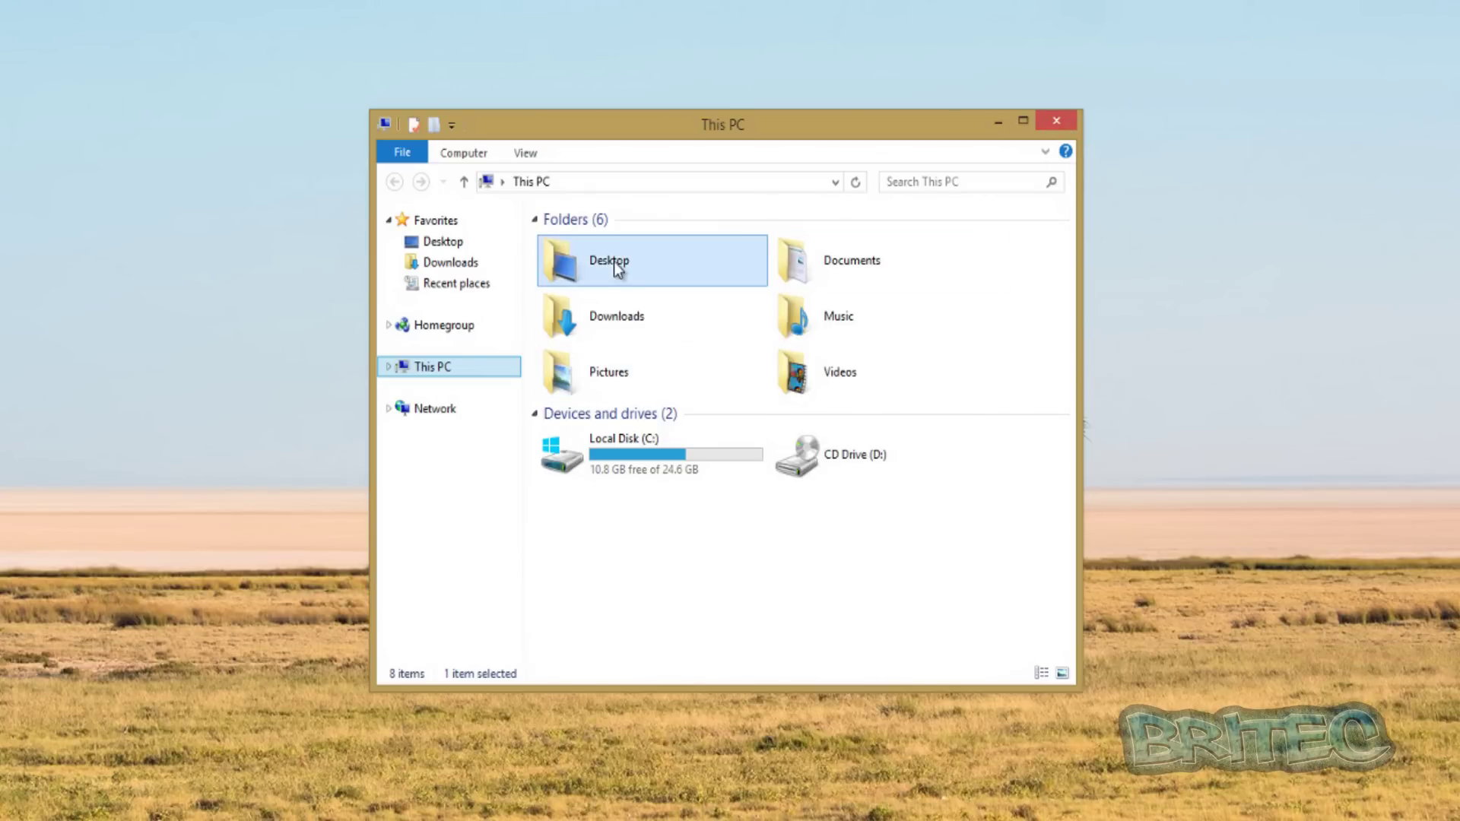
right_click(614, 261)
left_click(683, 532)
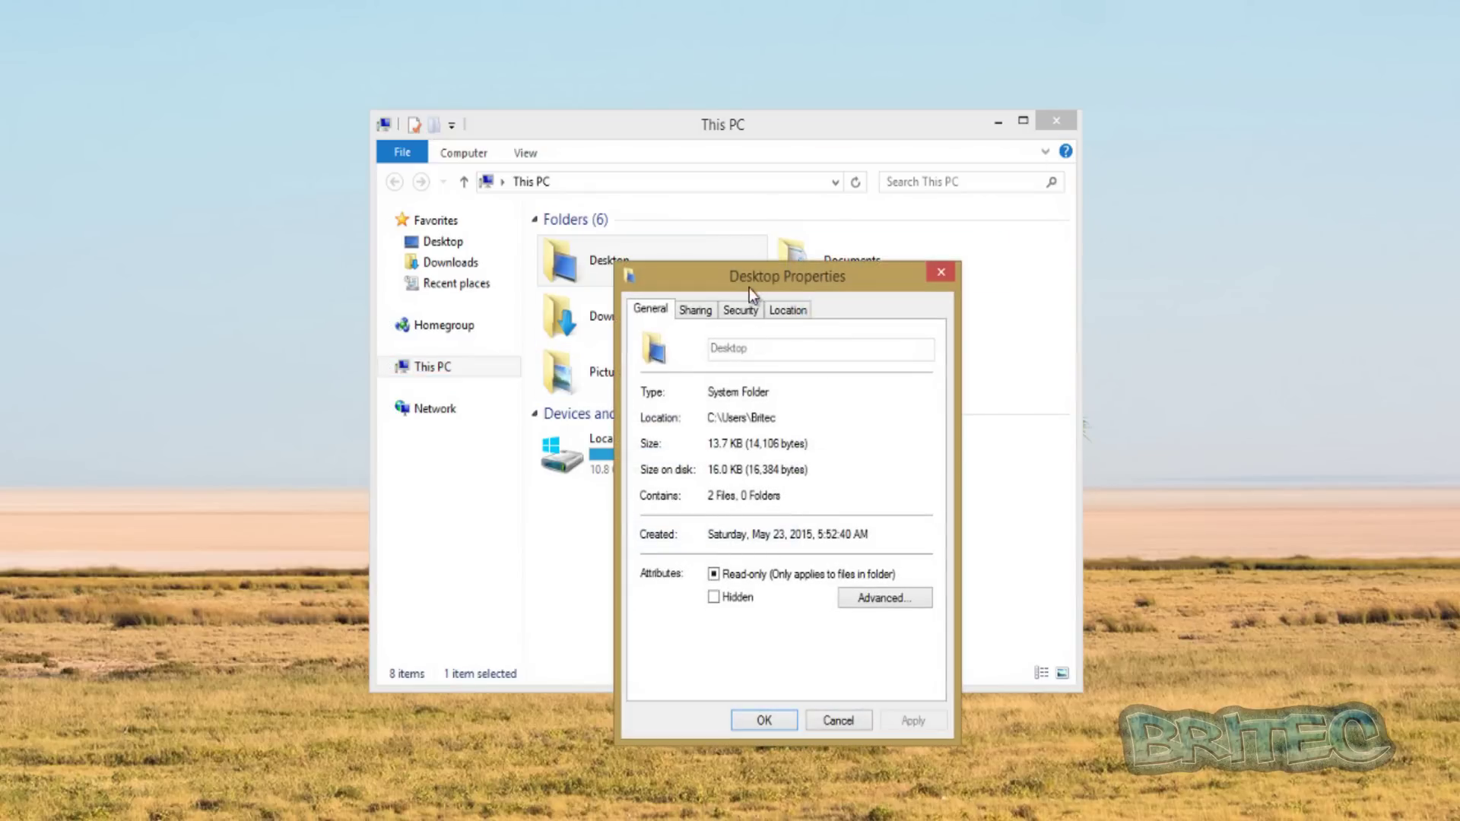
left_click_drag(746, 272, 658, 209)
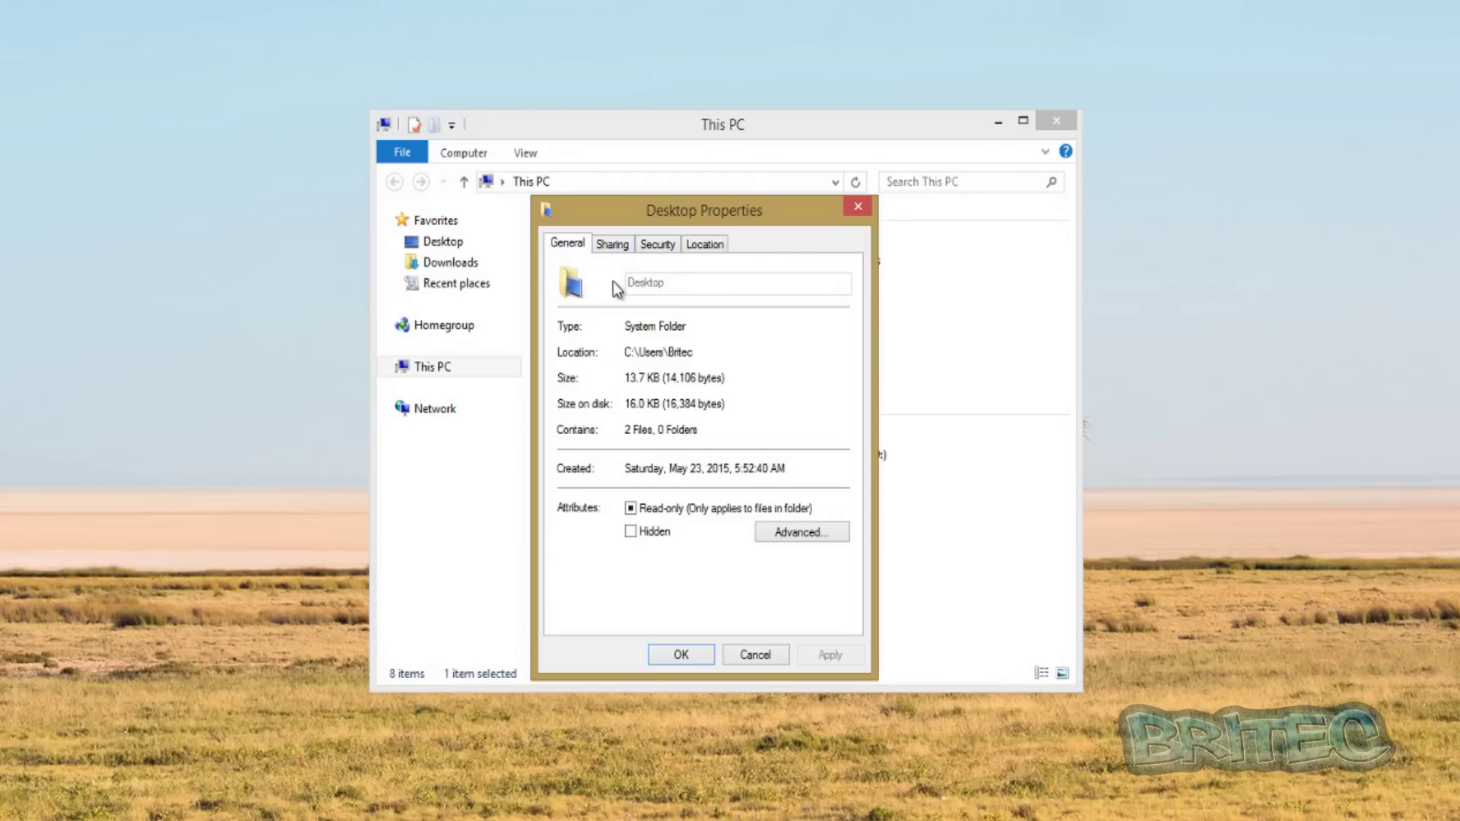
left_click(857, 206)
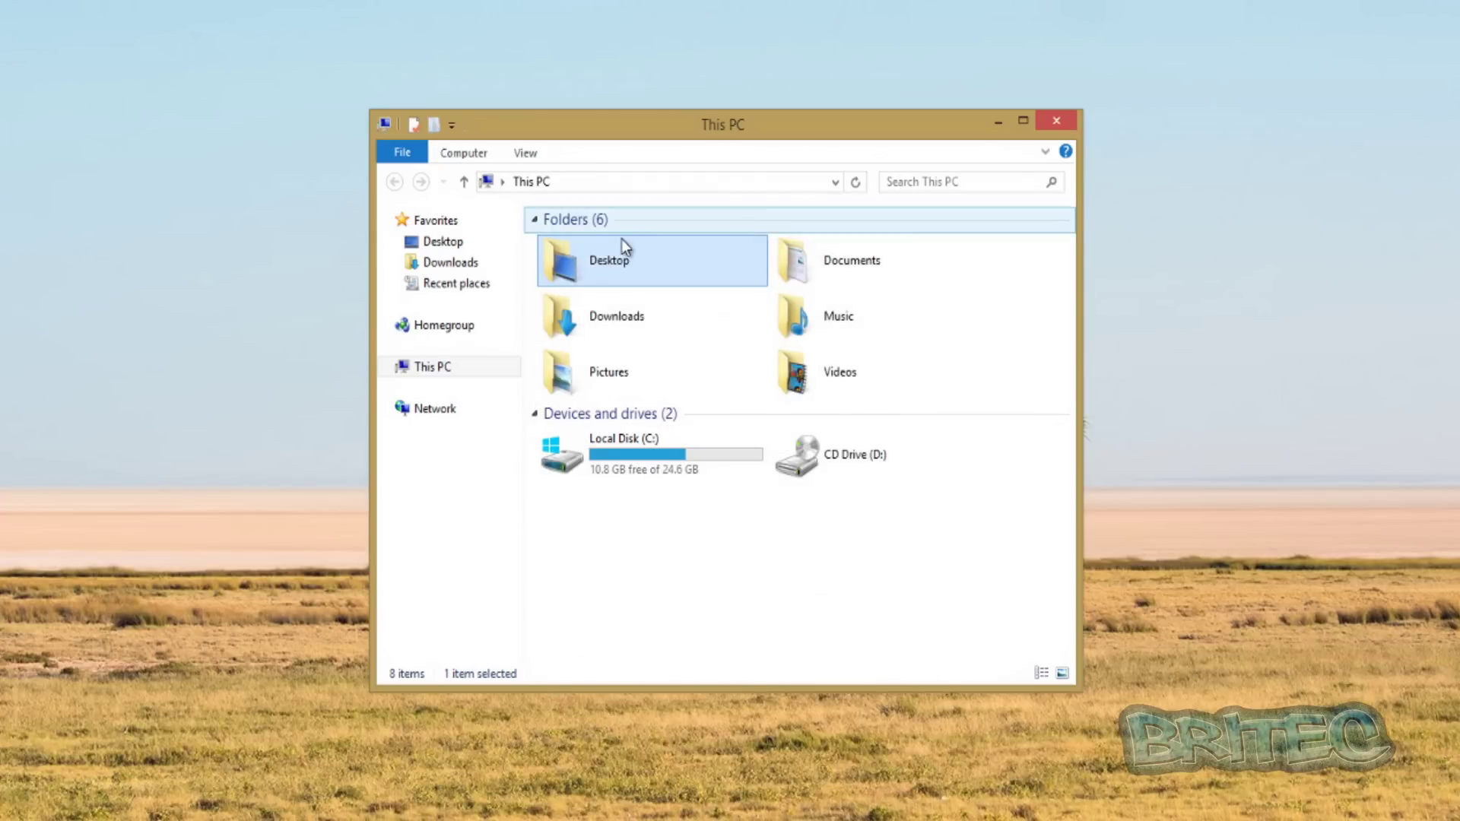
Go to \\localhost\c$ in the address bar.
left_click(489, 183)
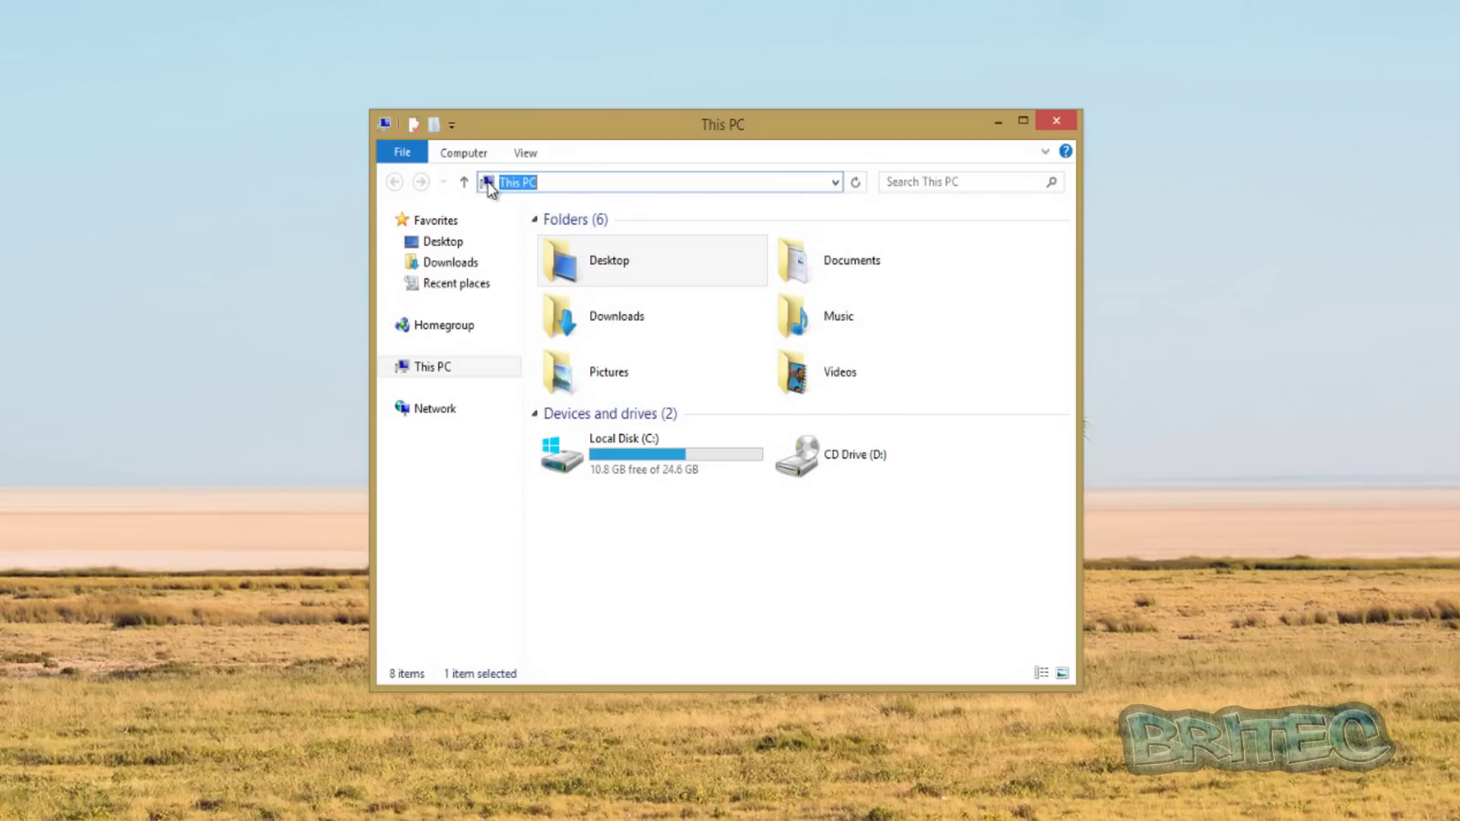
left_click(610, 185)
left_click_drag(587, 186, 504, 187)
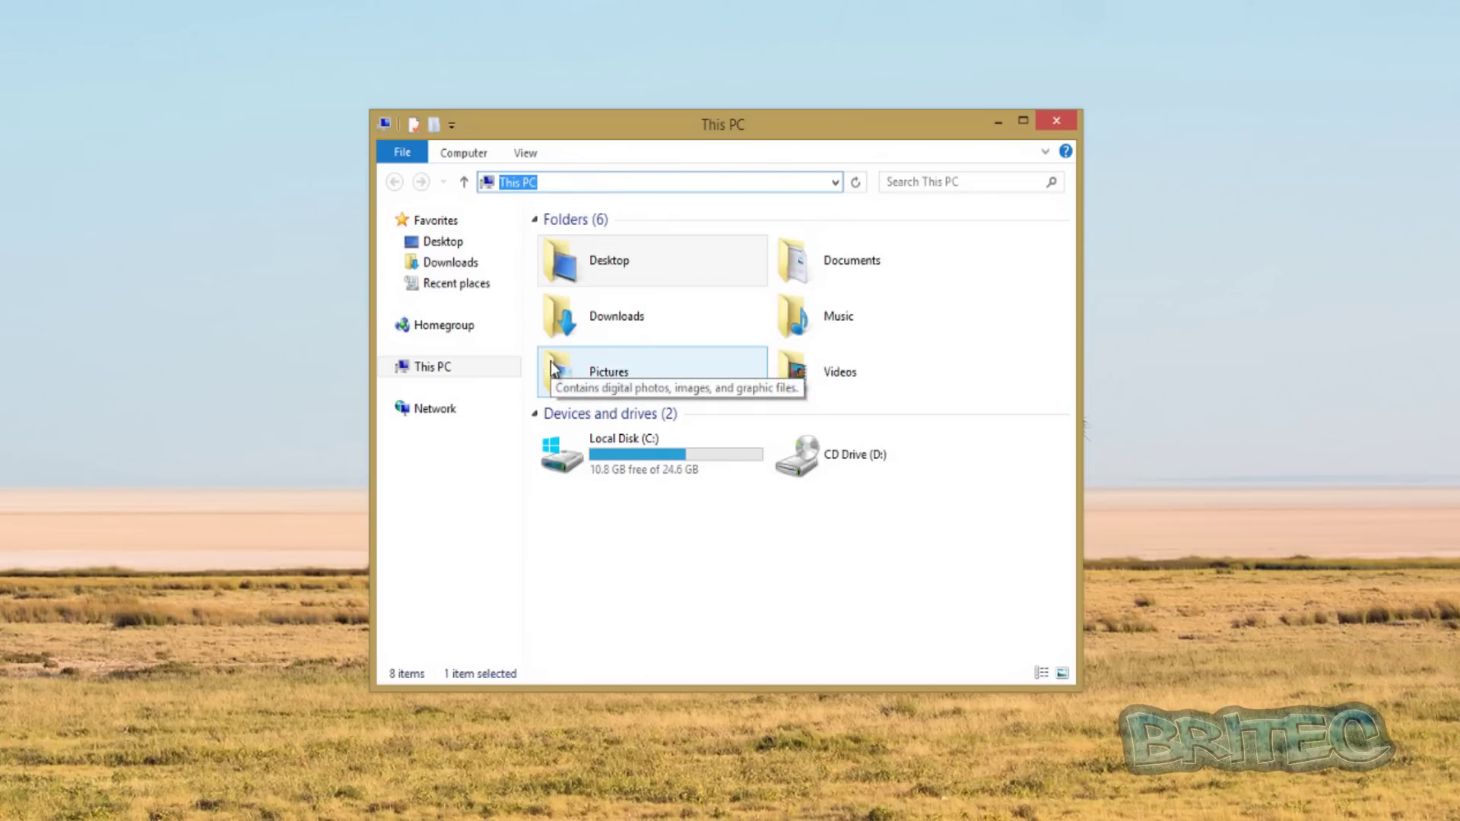
type("\\\\")
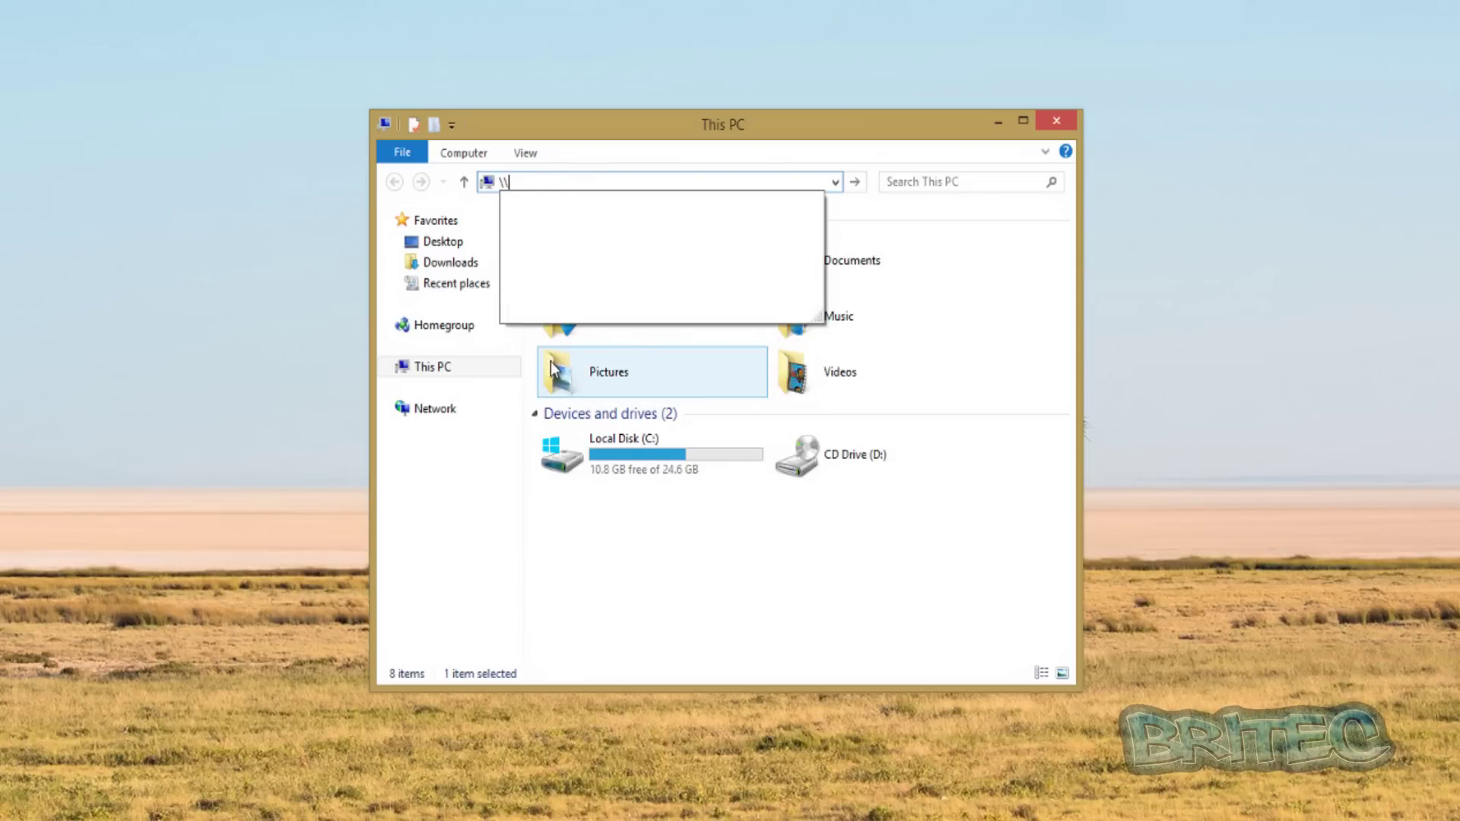
type("localhost")
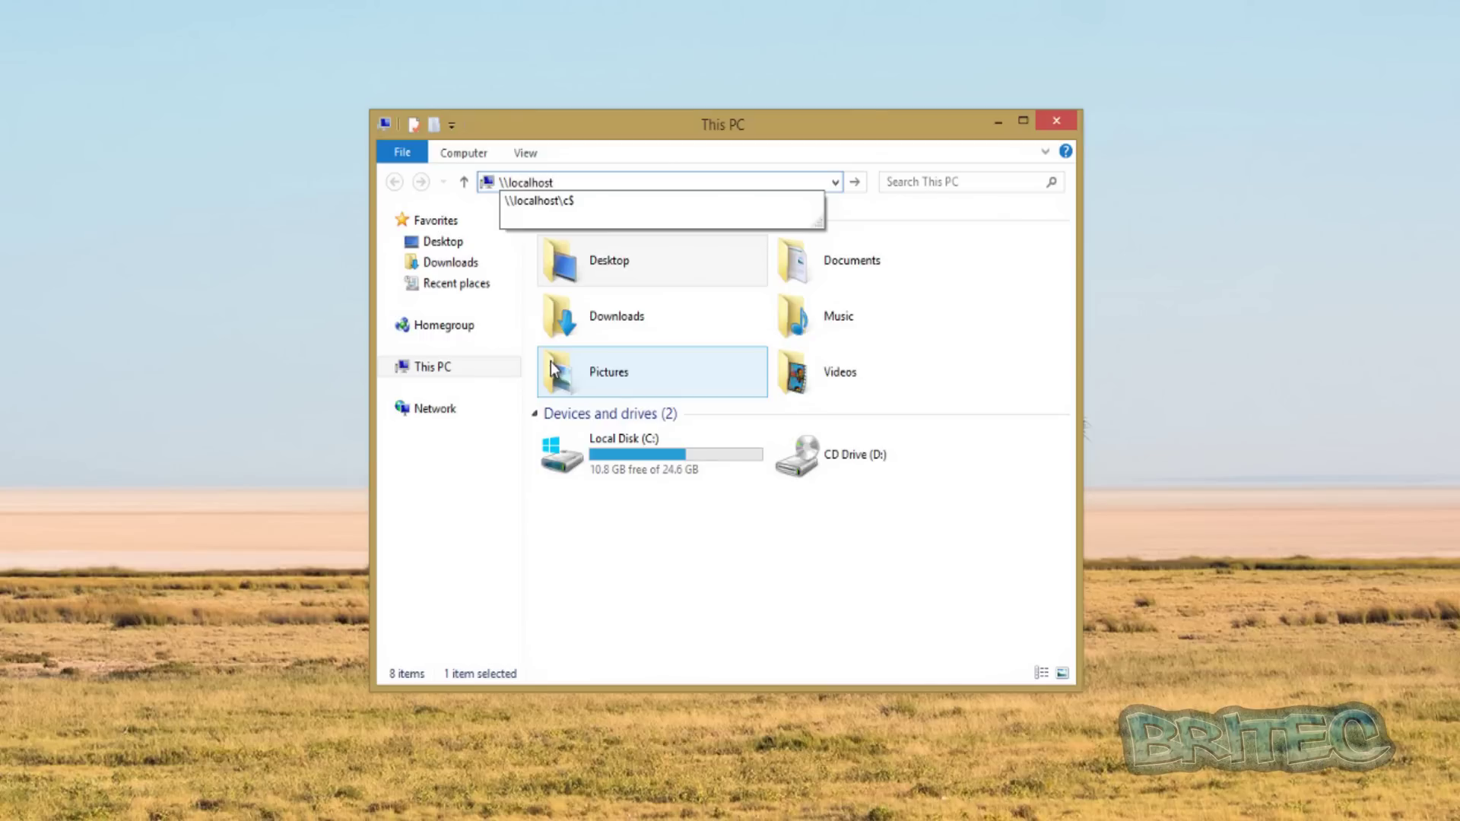
type("\\")
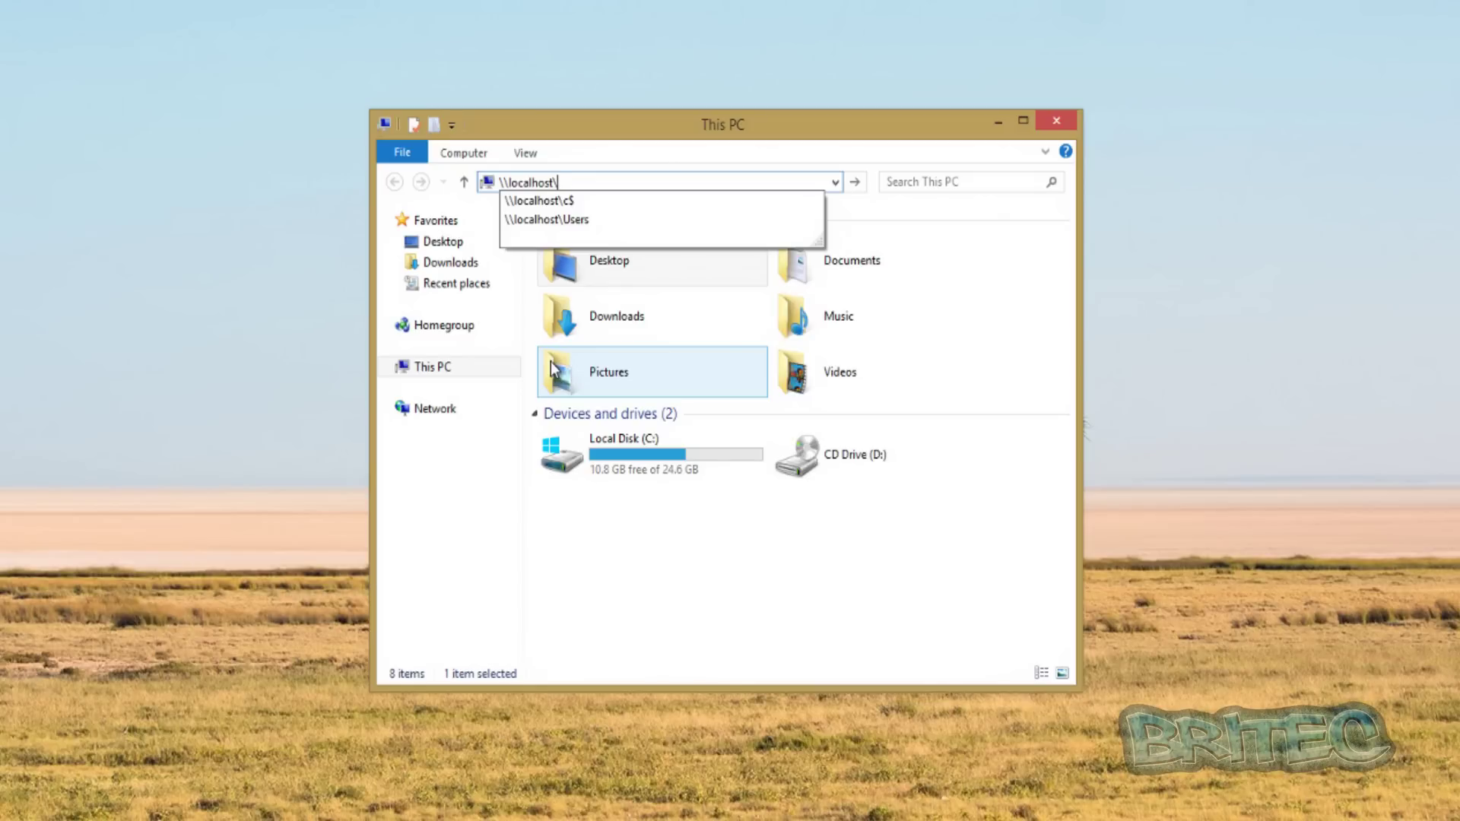
type("c")
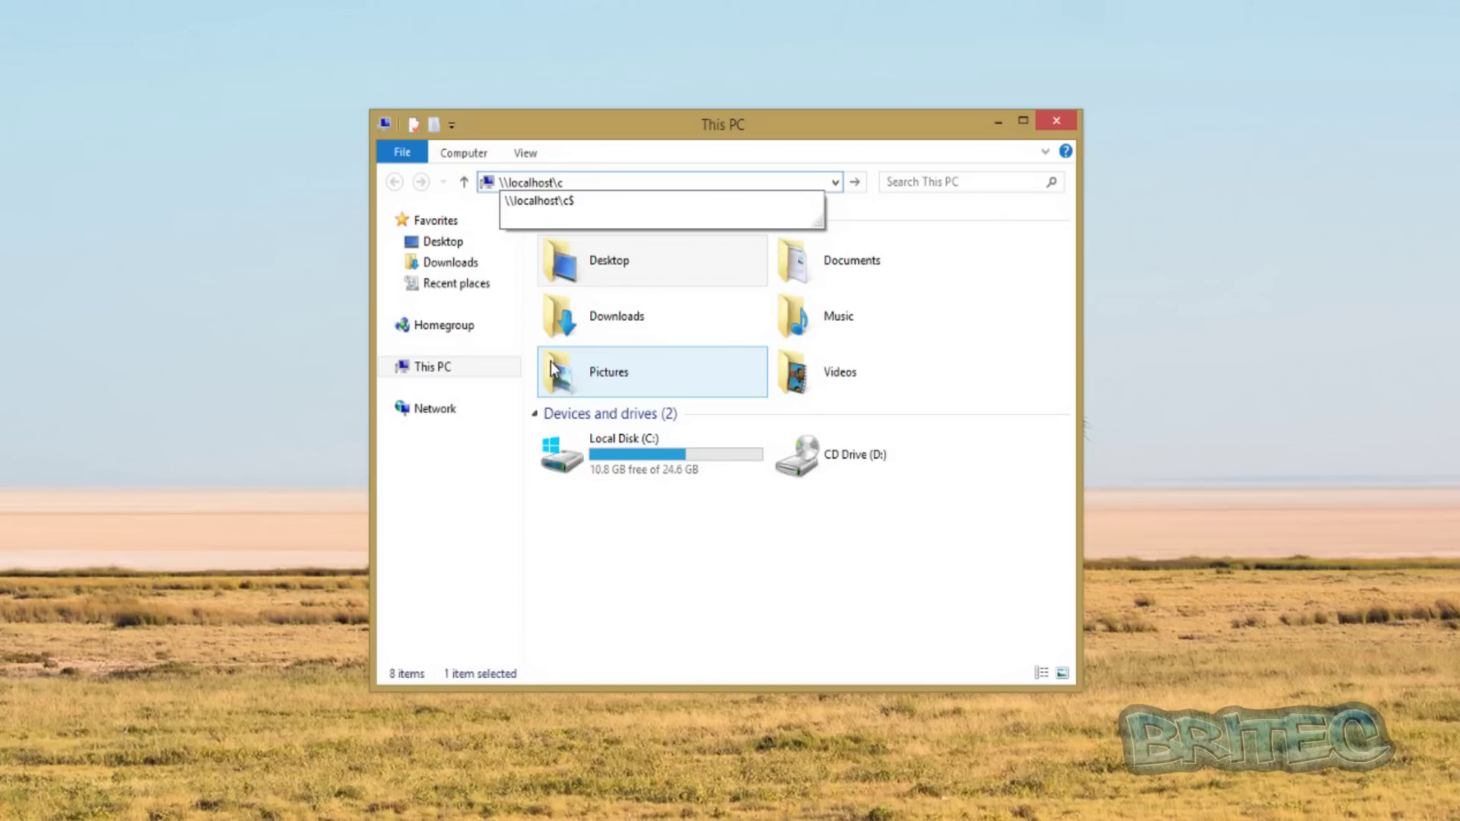
type("$")
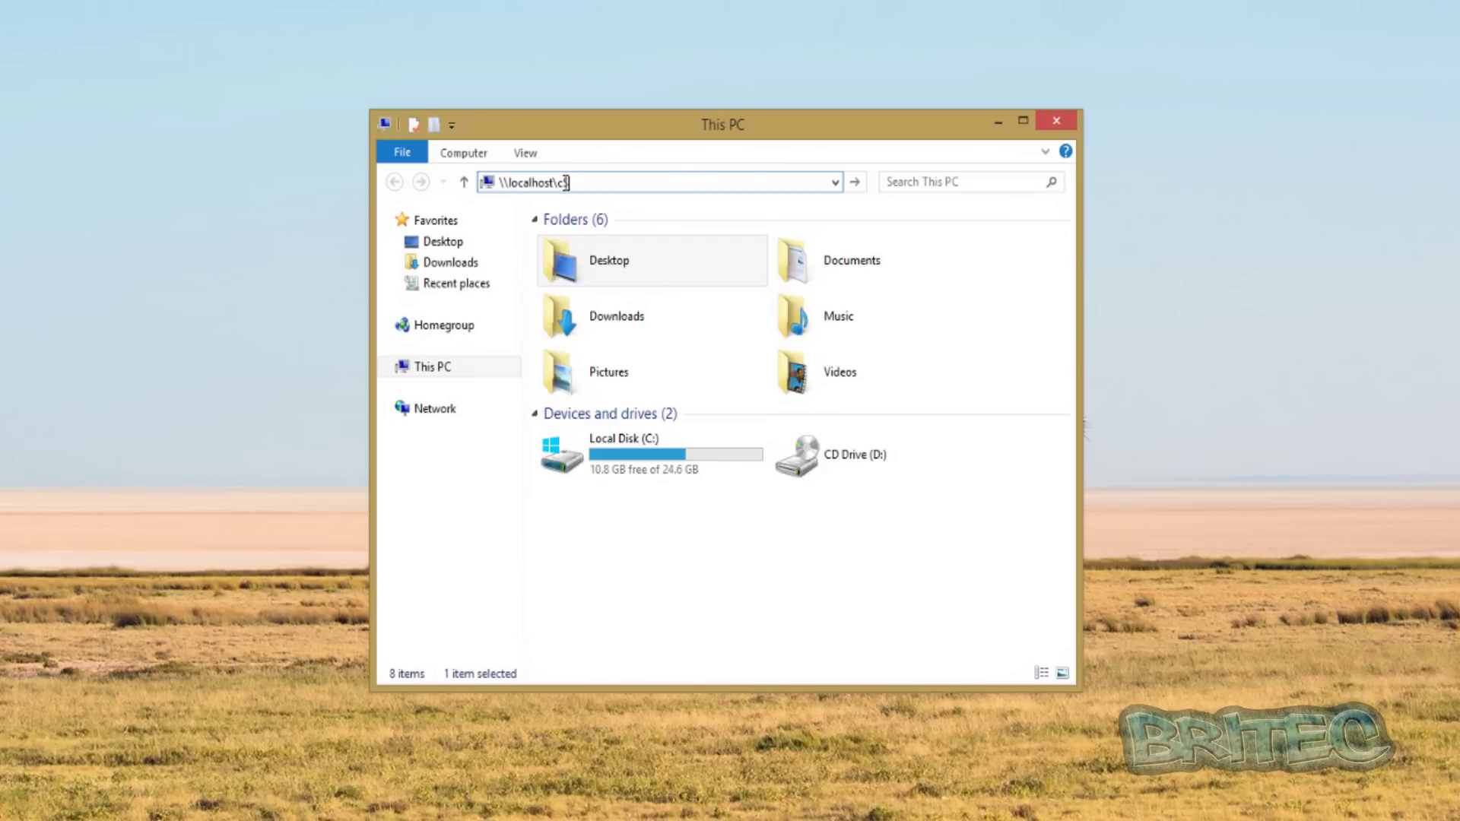
left_click_drag(566, 182, 558, 183)
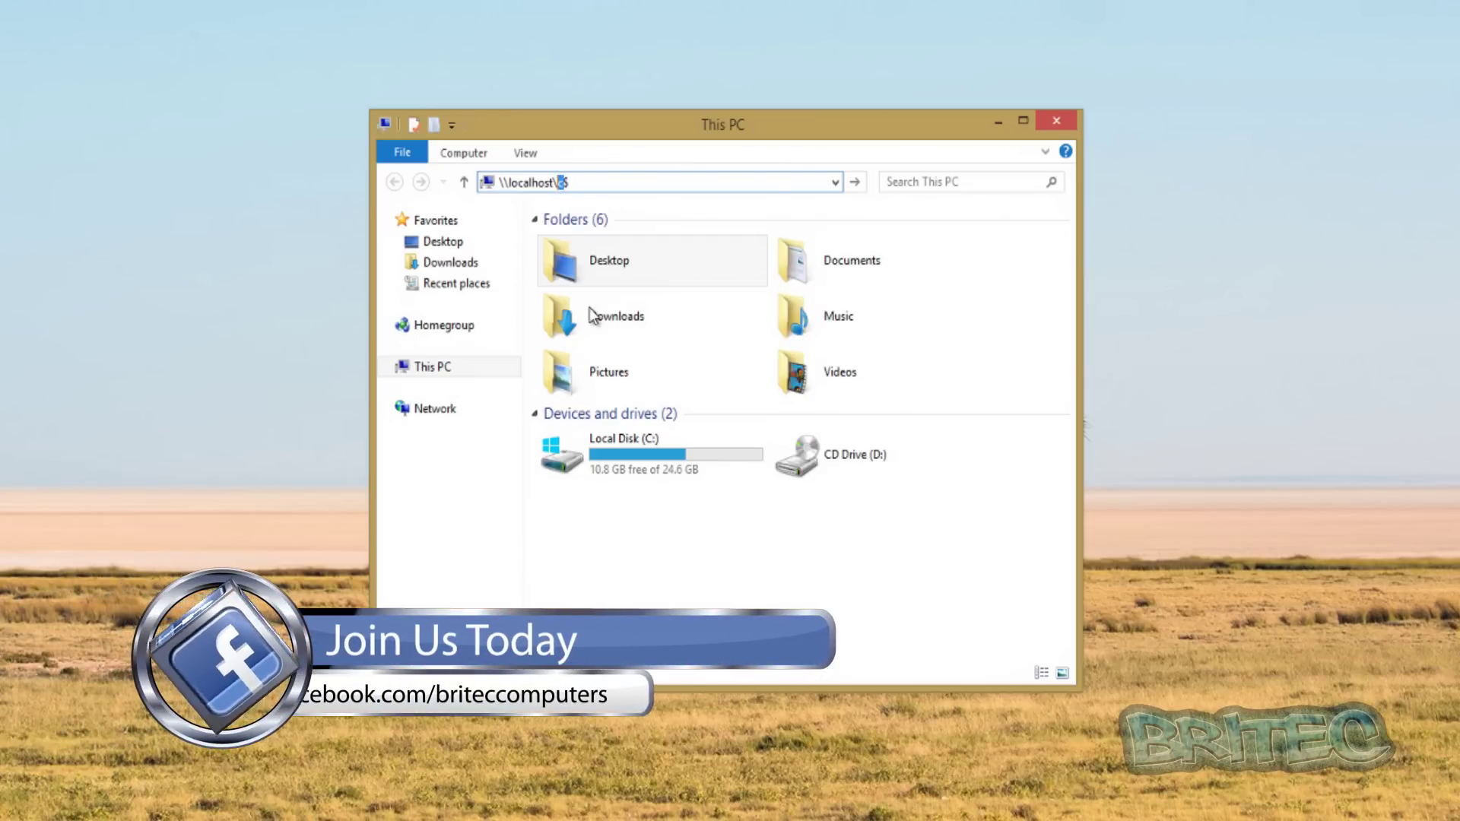
left_click(593, 181)
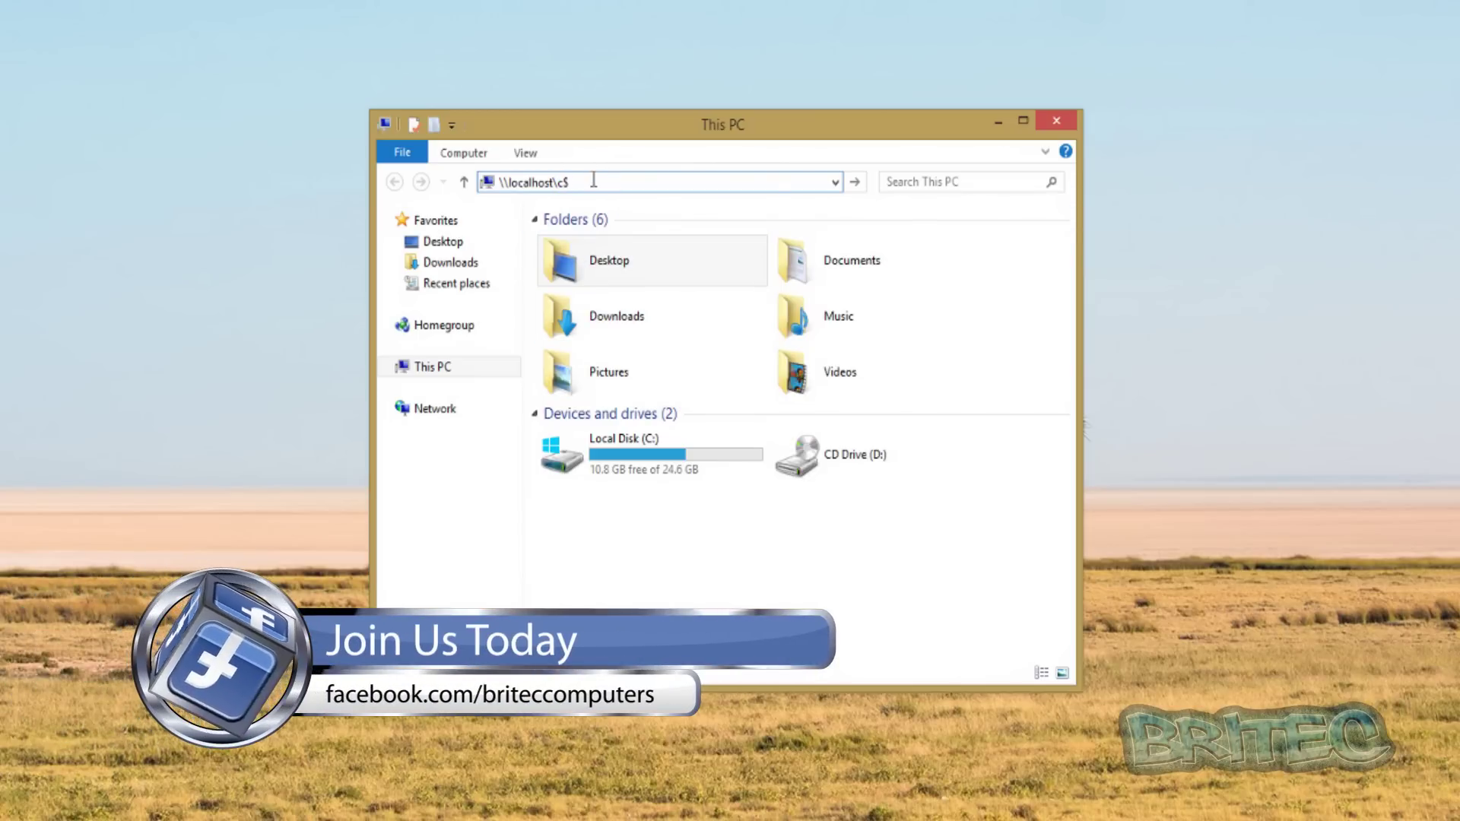
key("Return")
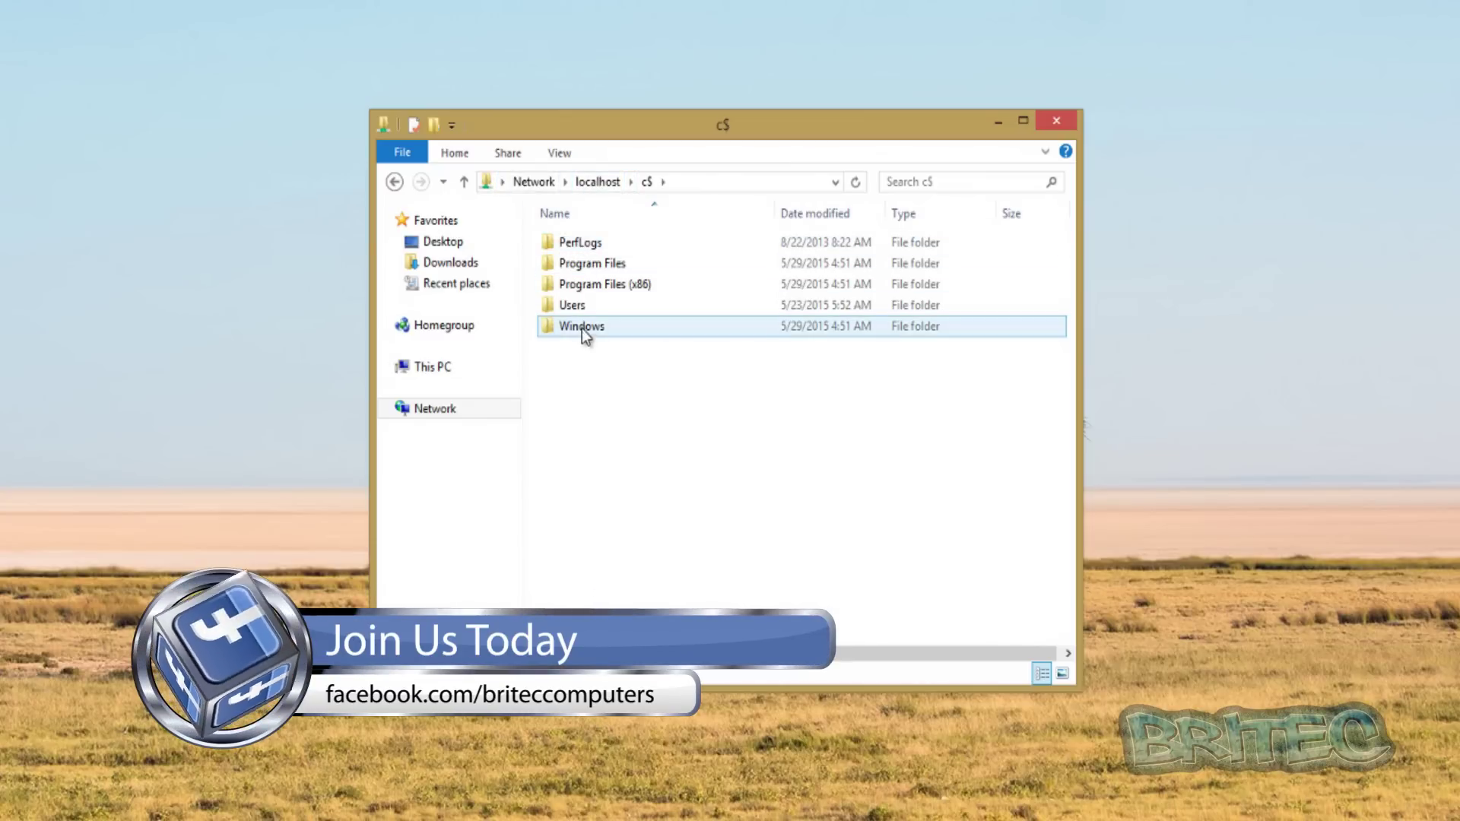
Open Users and the profile folder, then check Desktop's Previous Versions tab, showing no versions available.
double_click(574, 307)
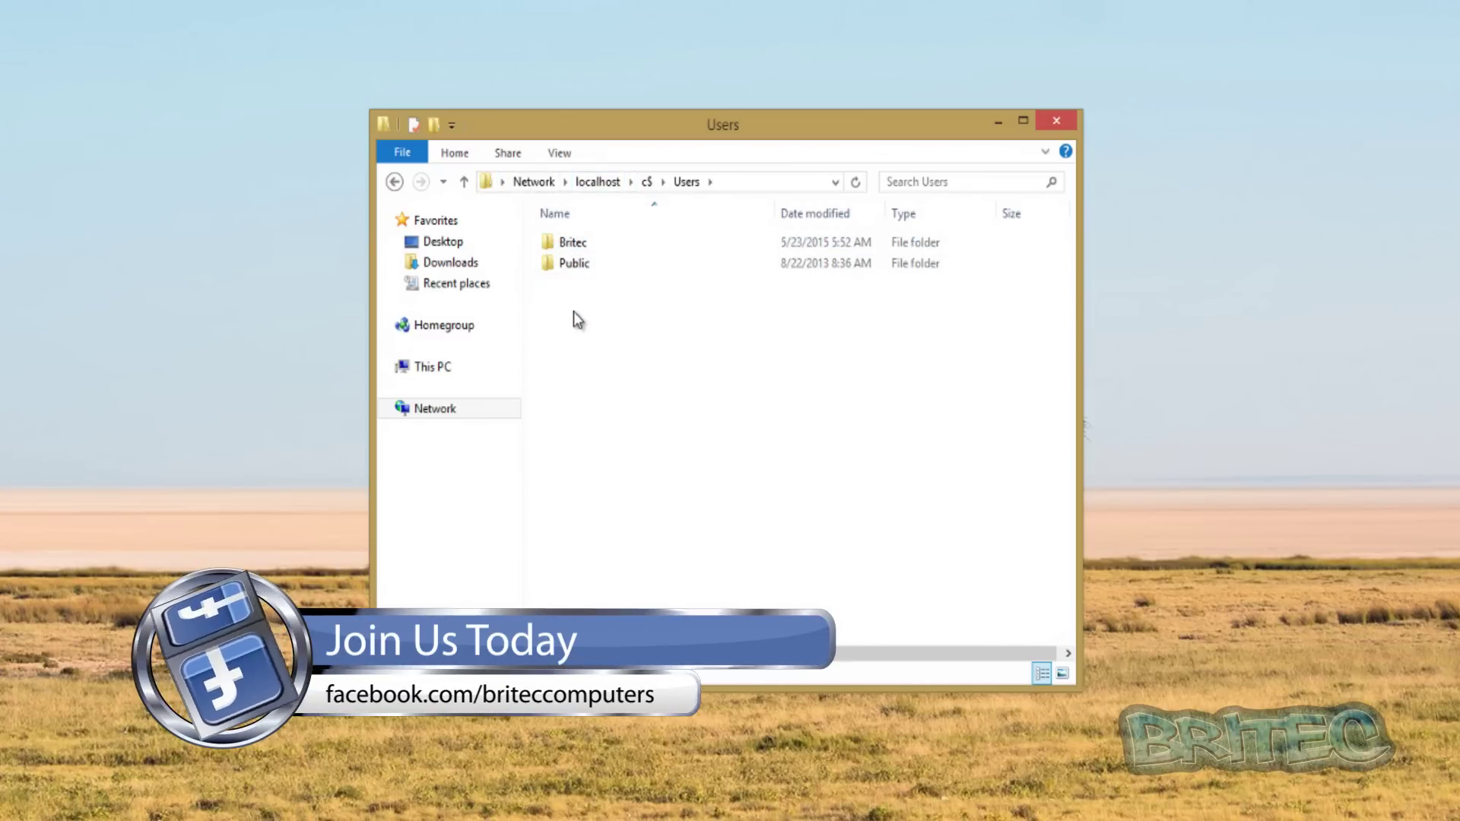
double_click(572, 244)
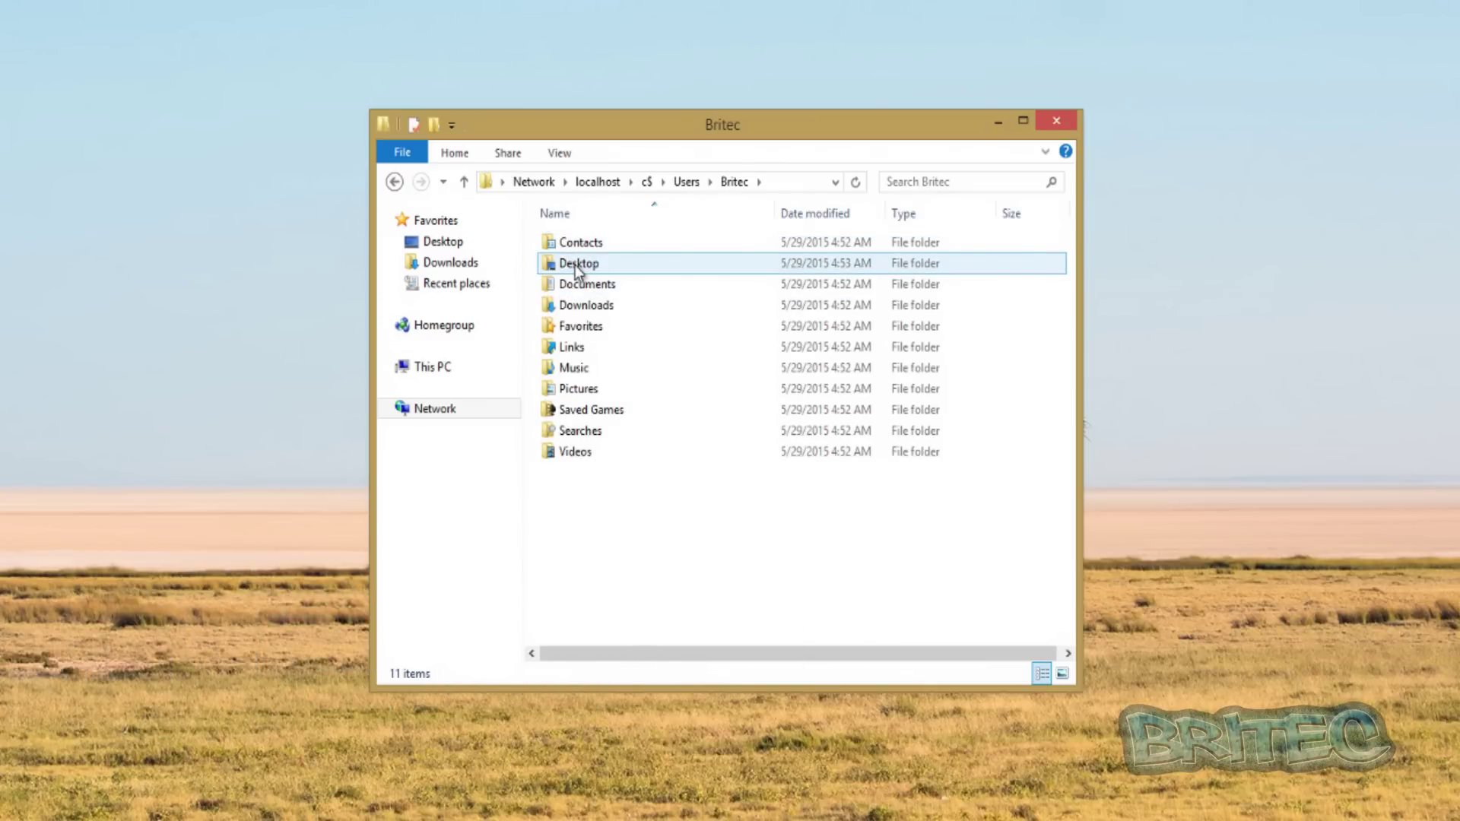
right_click(575, 264)
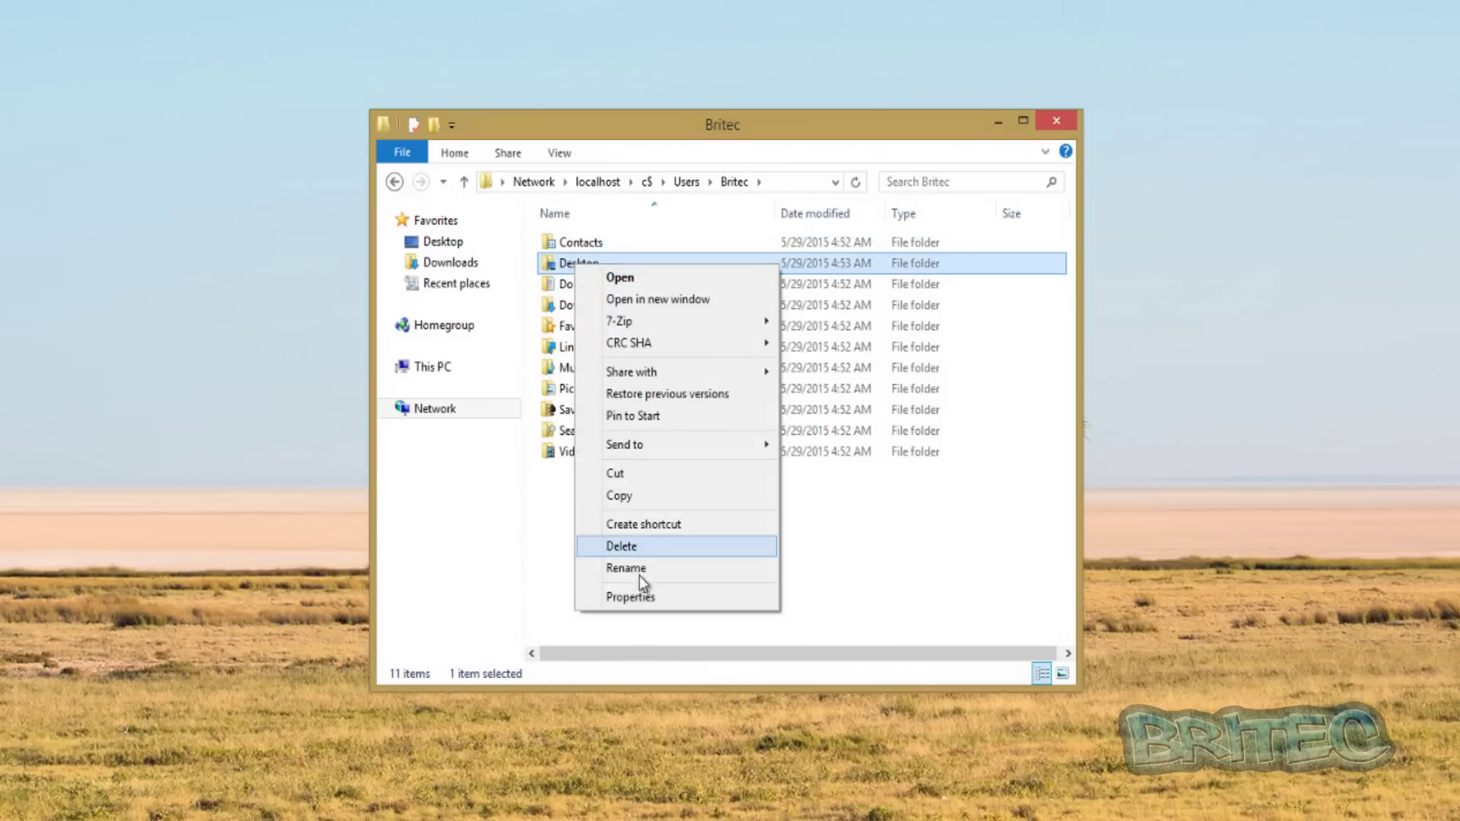
left_click(639, 599)
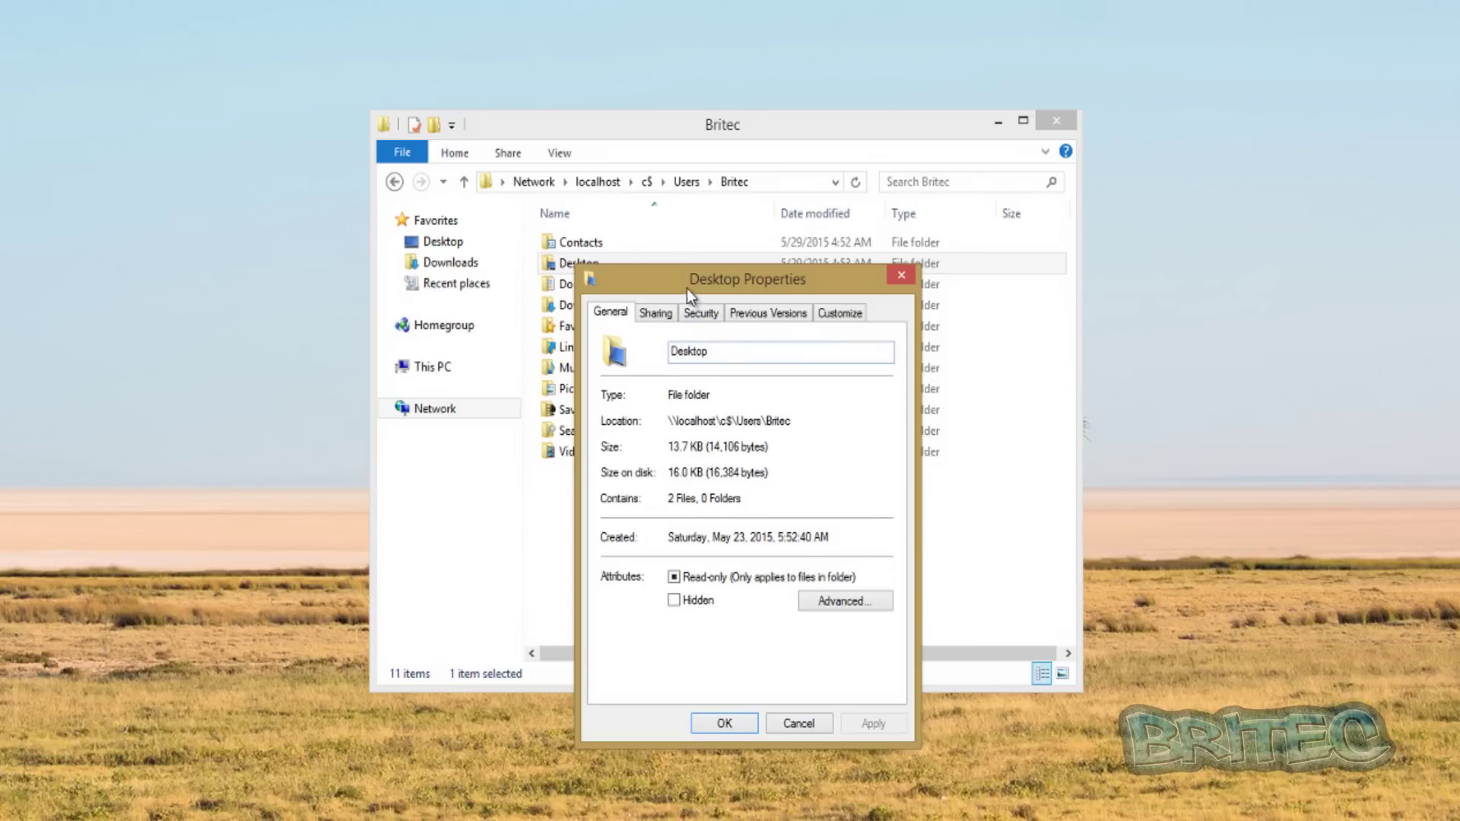
left_click_drag(686, 289, 631, 194)
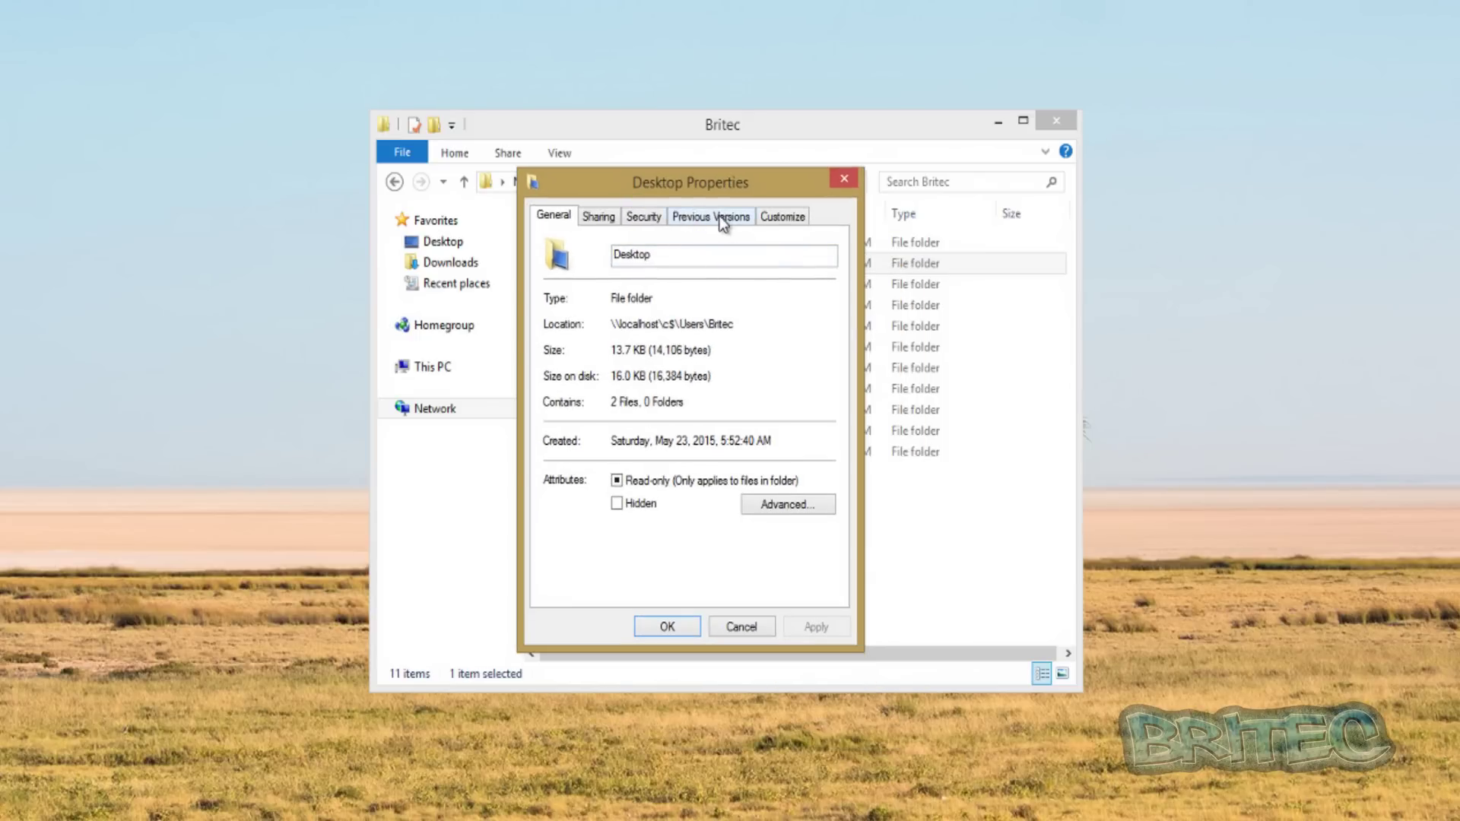
left_click(718, 216)
left_click(648, 216)
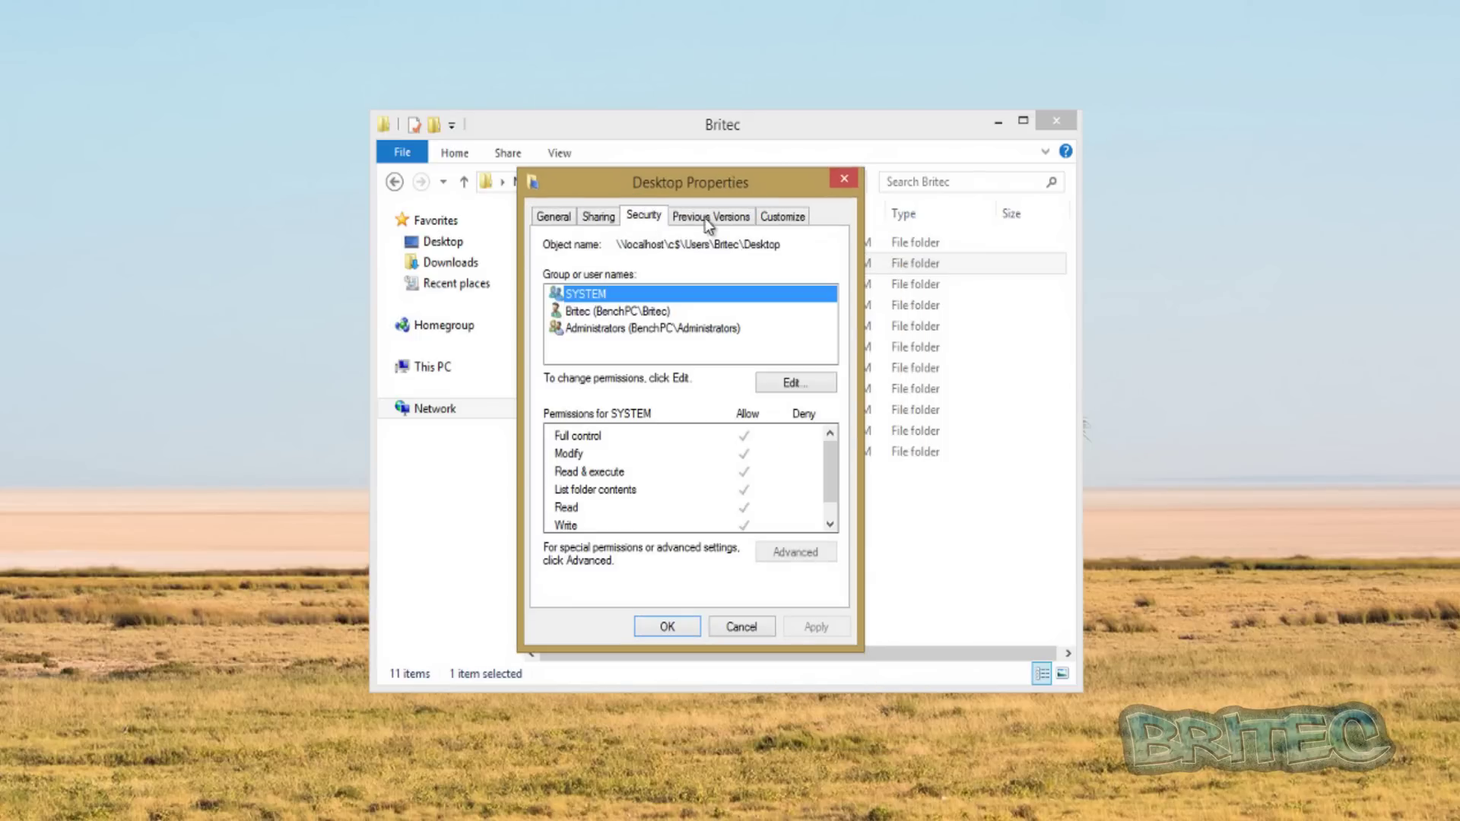
left_click(707, 218)
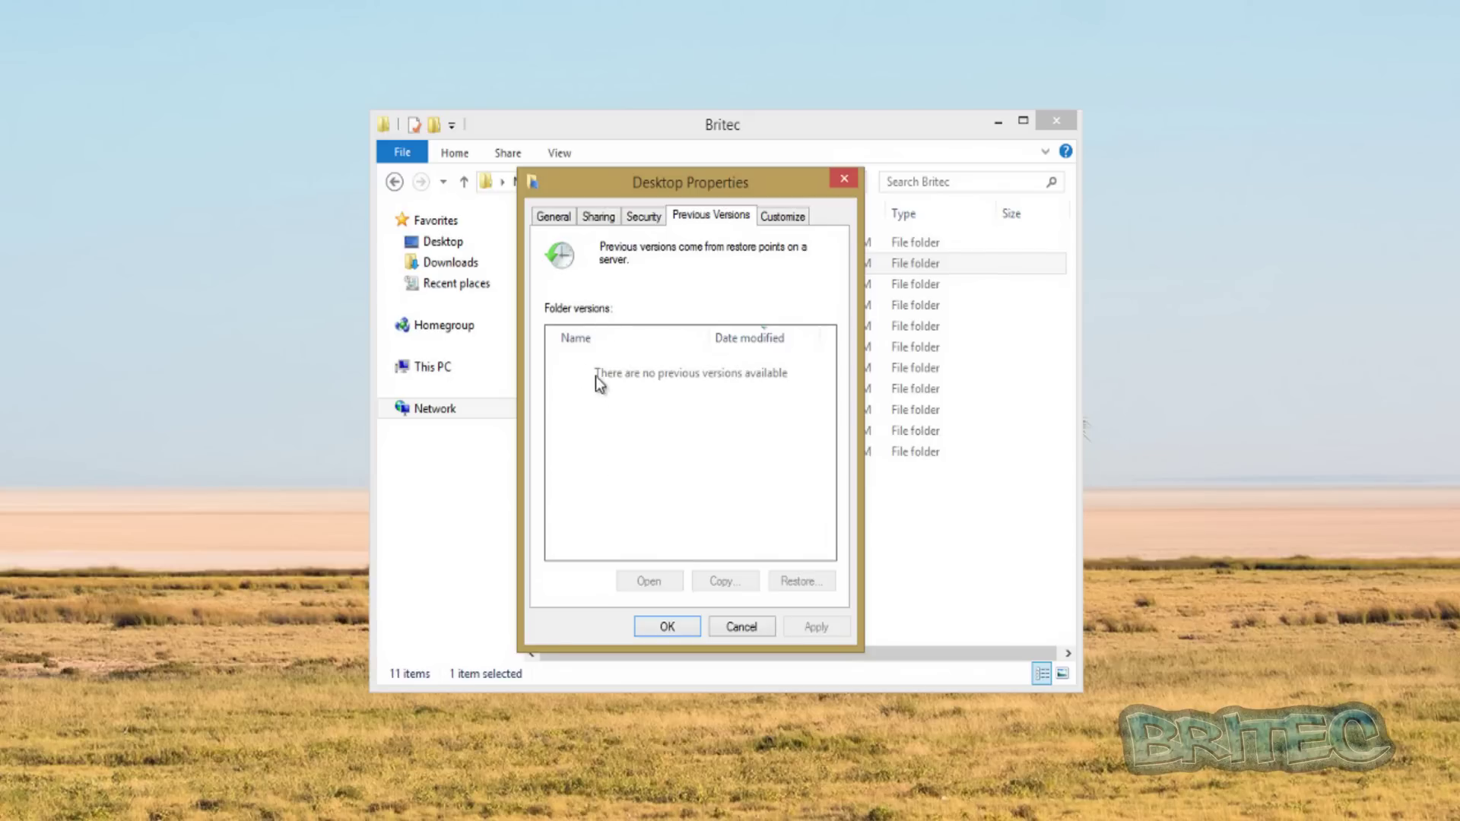
left_click(844, 179)
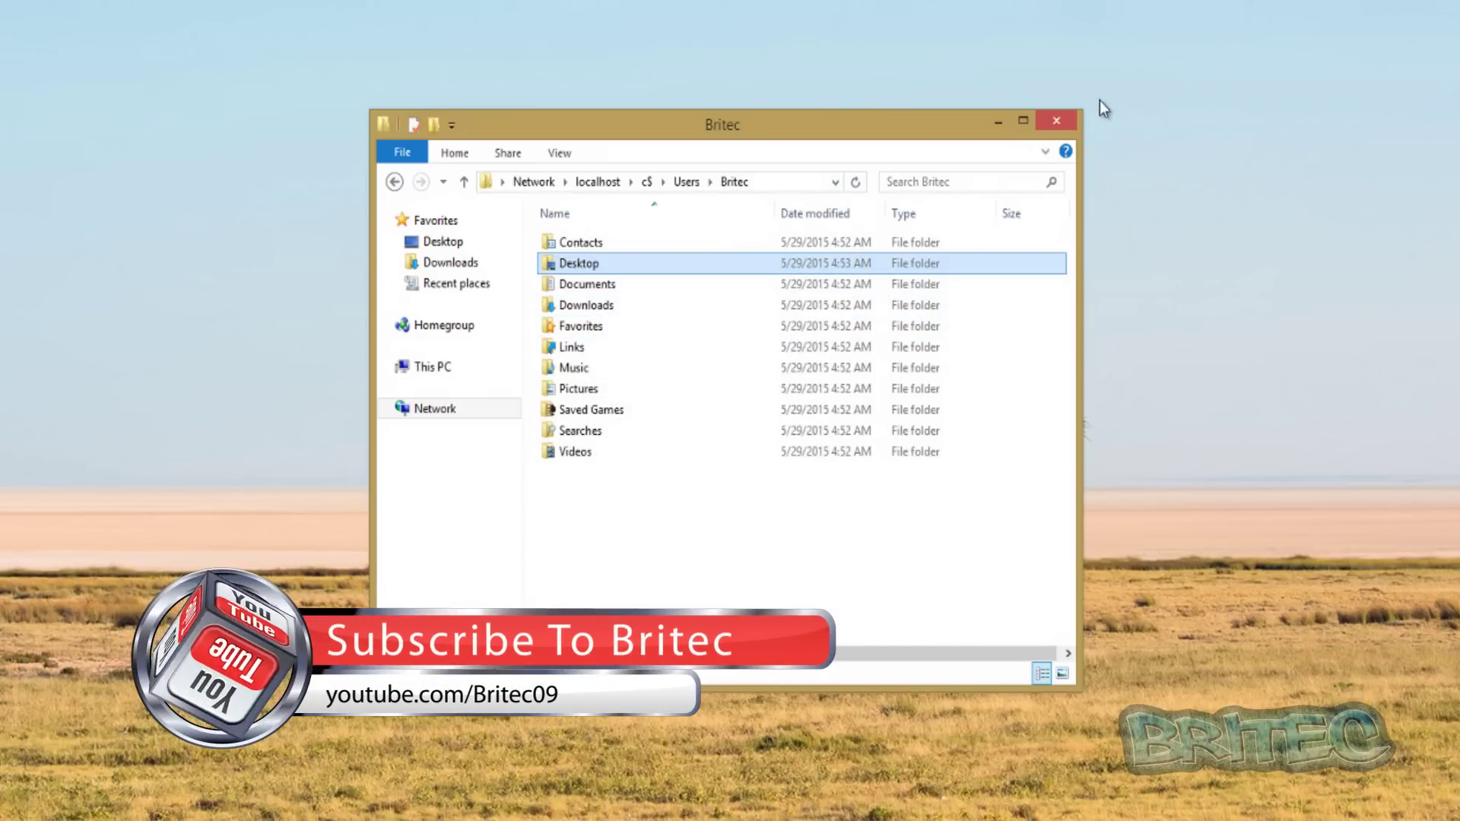
Close the File Explorer window.
left_click(1046, 127)
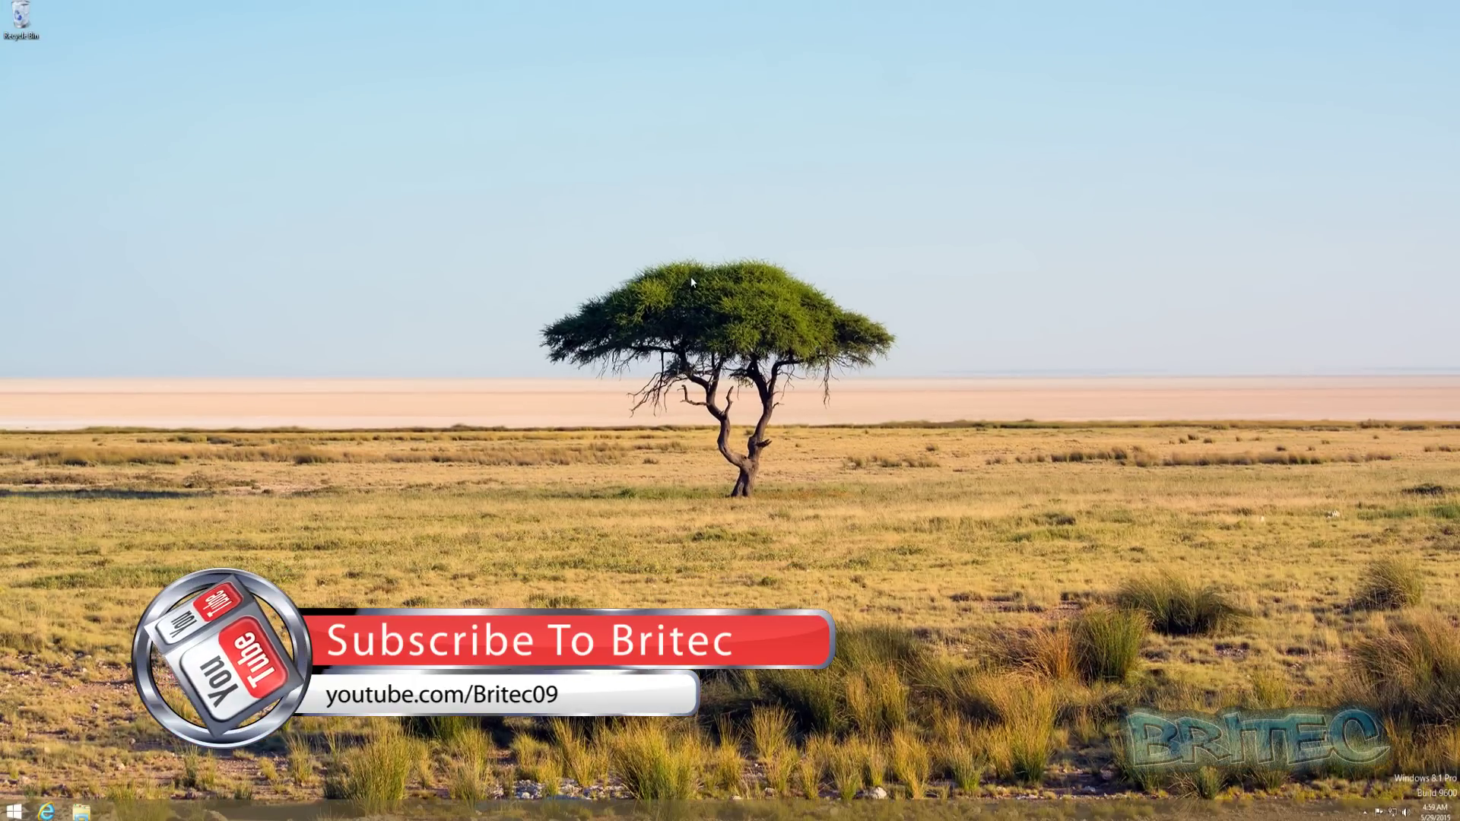